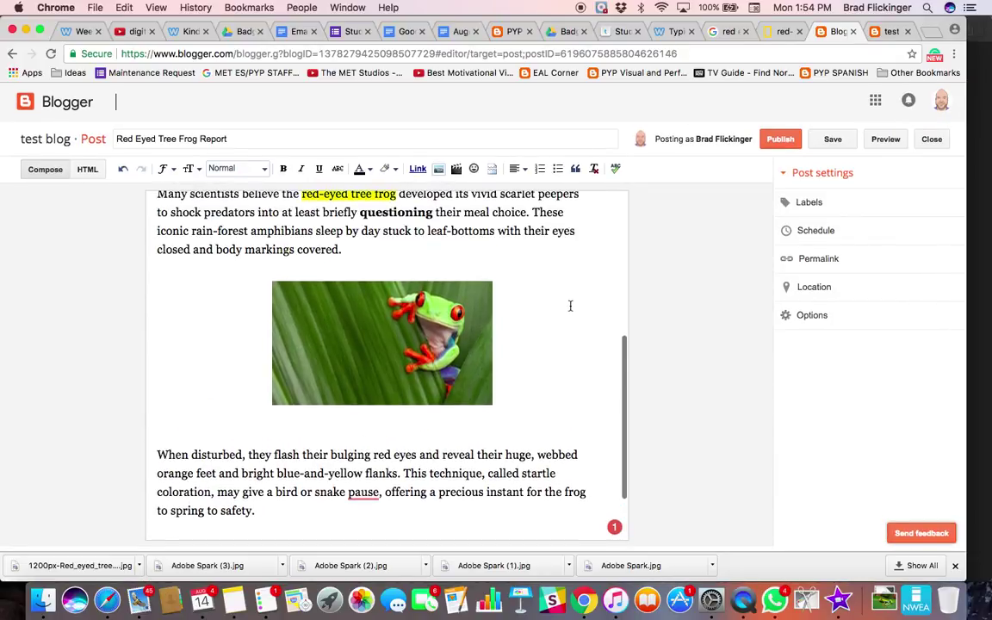
pyautogui.click(780, 35)
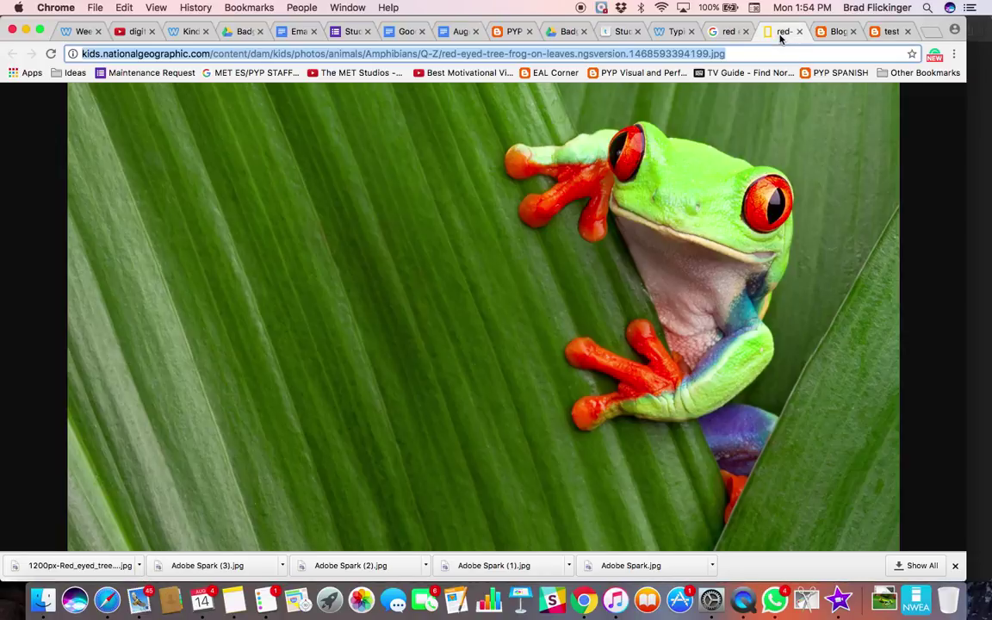
pyautogui.write('ww.w')
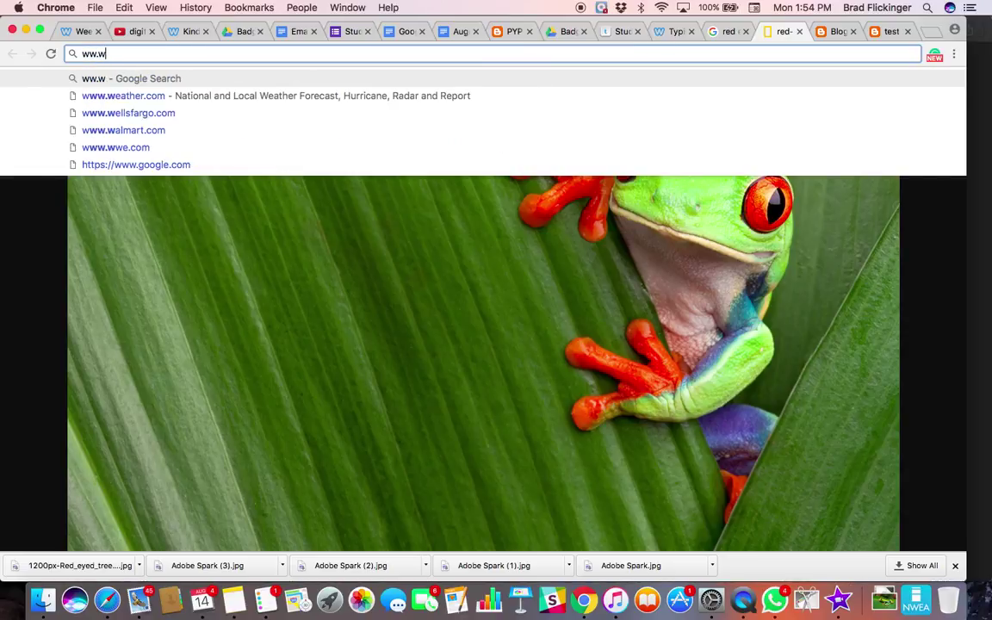
pyautogui.press('BackSpace')
pyautogui.press('BackSpace')
pyautogui.write('w')
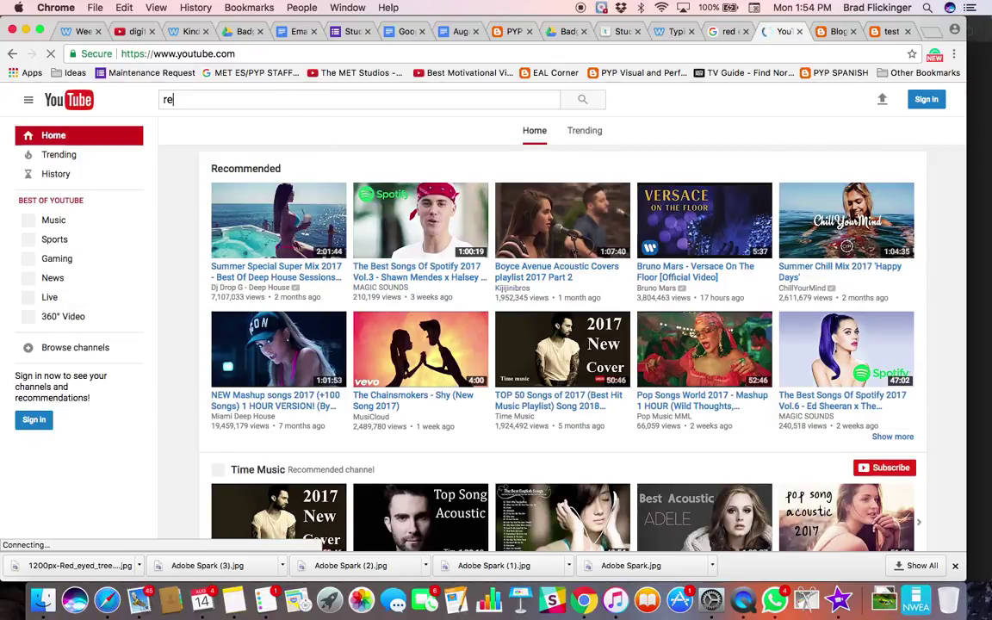
pyautogui.write('d eyed tr')
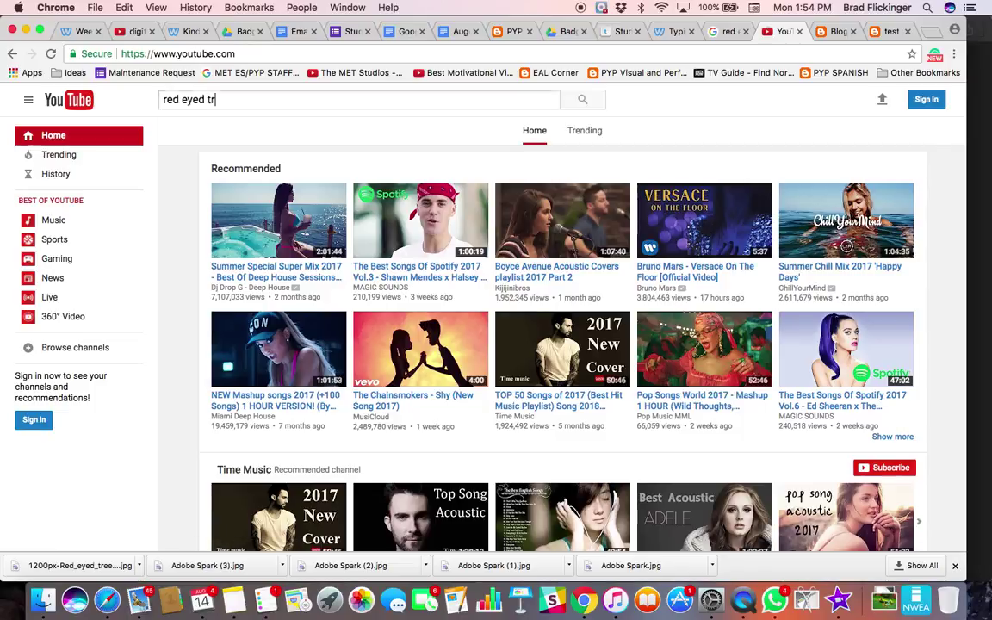
pyautogui.write('ee fr')
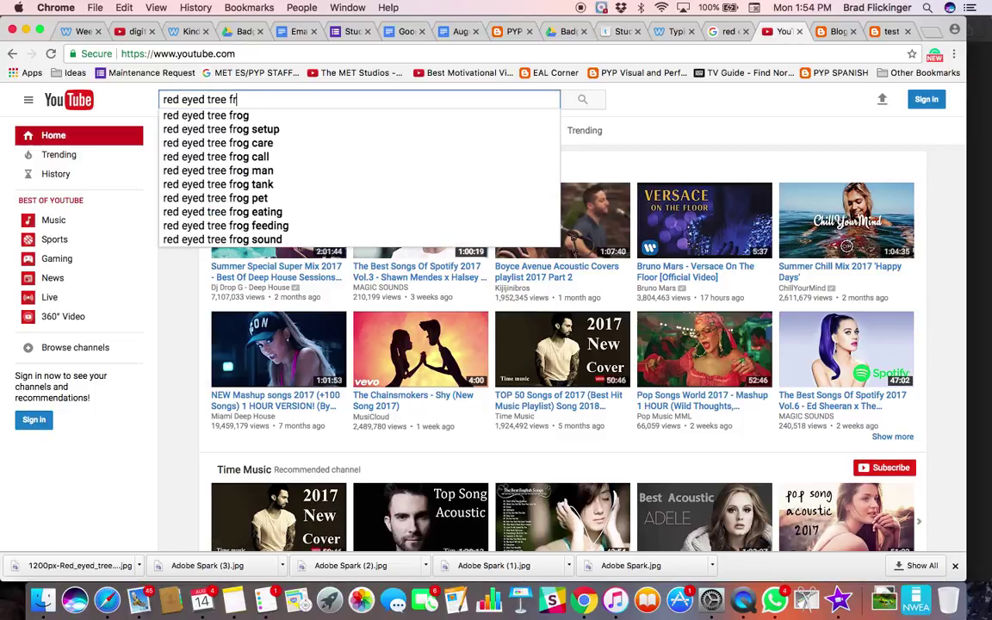
pyautogui.write('og')
pyautogui.press('Return')
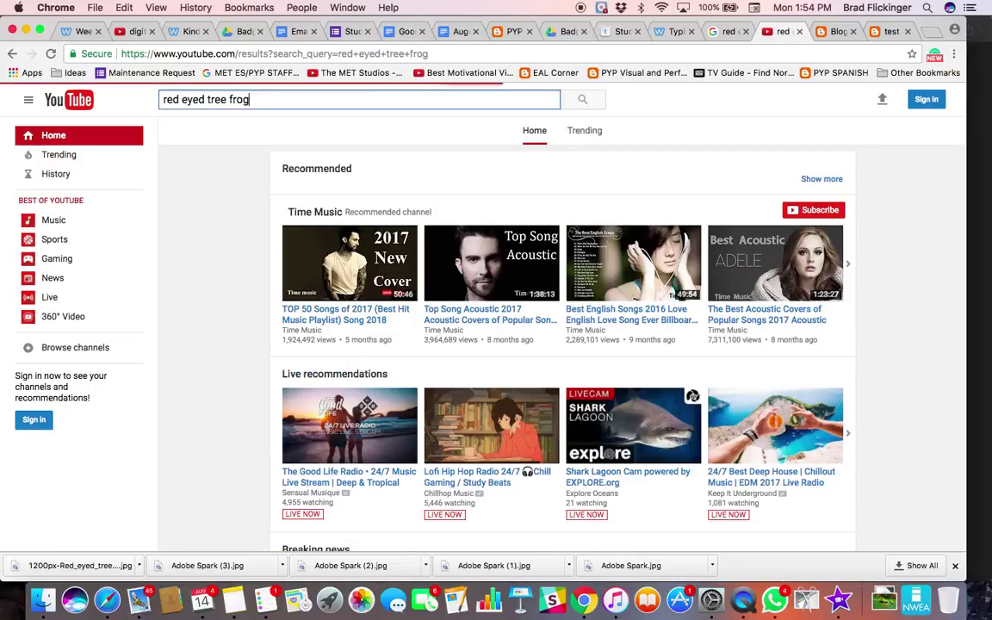
# - Open 'World's Most Famous Frog!', pause it at 0:10, dismiss the ad, and select its URL
pyautogui.moveTo(361, 191)
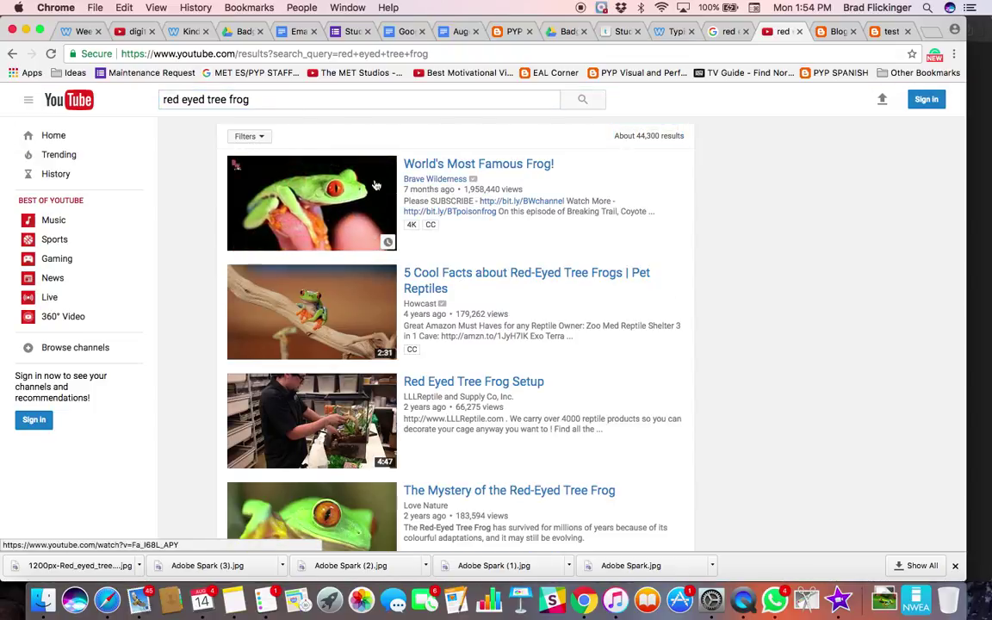
pyautogui.click(427, 165)
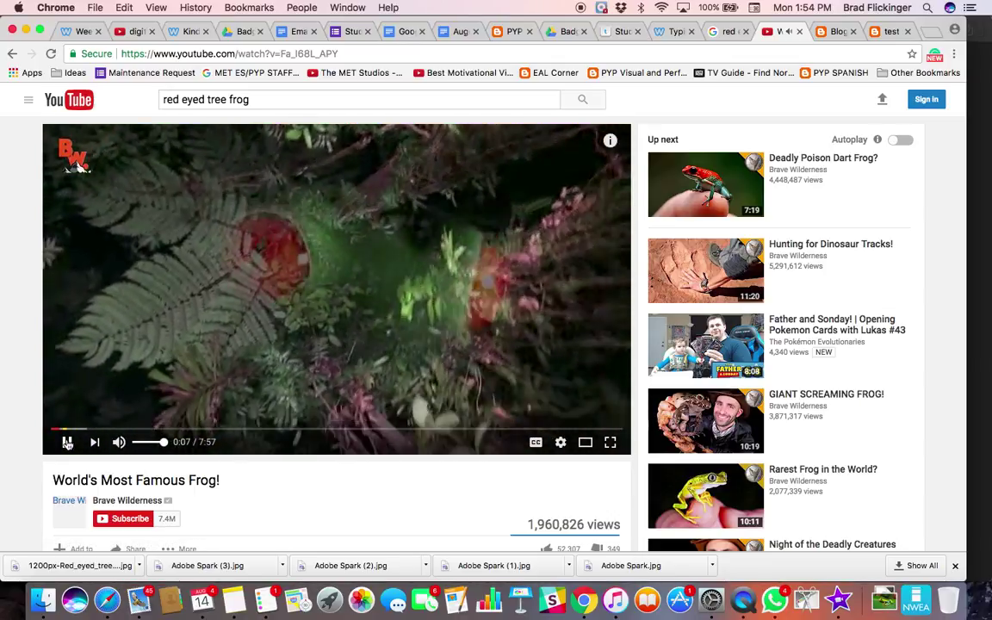
pyautogui.press('XF86AudioRaiseVolume')
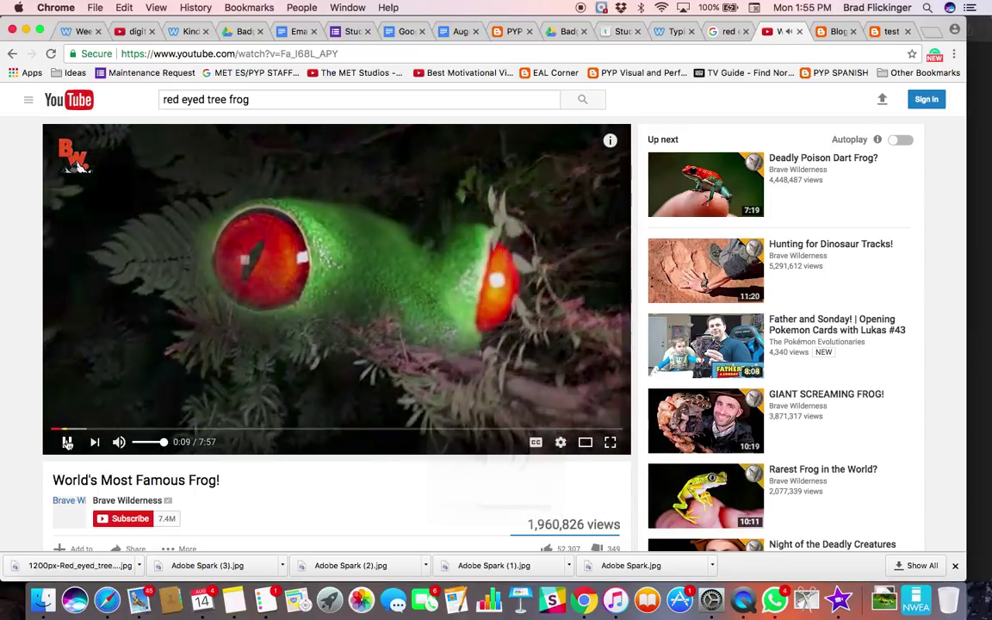
pyautogui.click(169, 289)
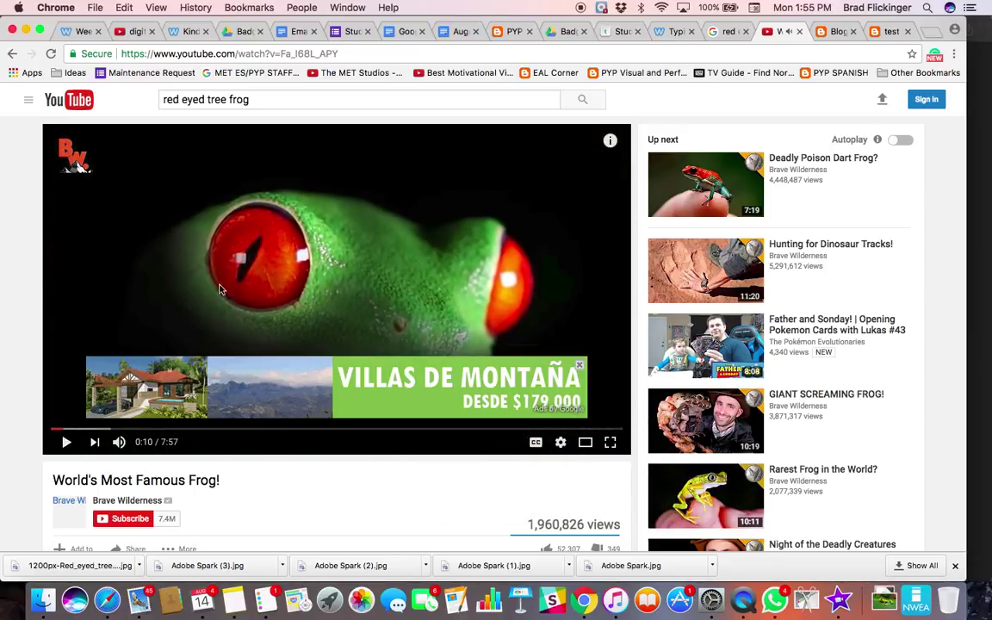
pyautogui.click(580, 365)
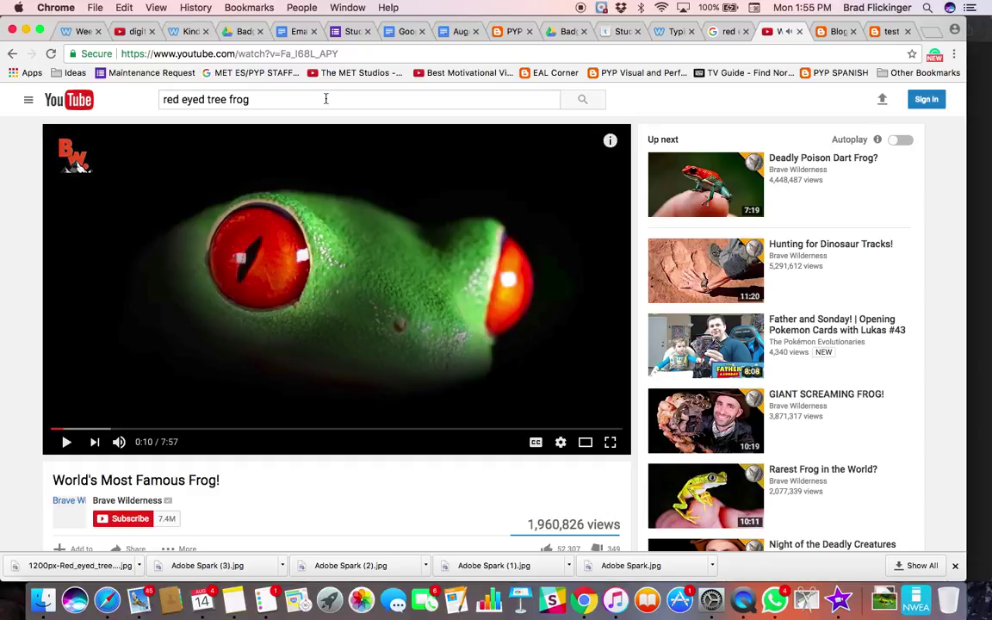
pyautogui.click(318, 53)
pyautogui.press('super+c')
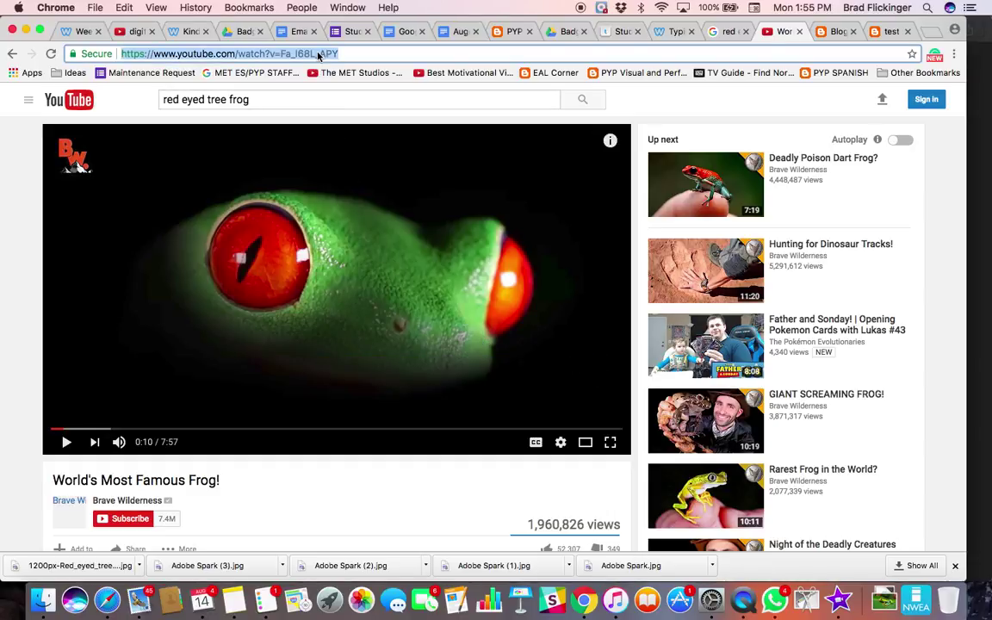
pyautogui.click(820, 32)
# - Replace the Subtitle heading with 'Watch this cool video: CLICK HERE' and select 'CLICK HERE'
pyautogui.scroll(-2, 391, 374)
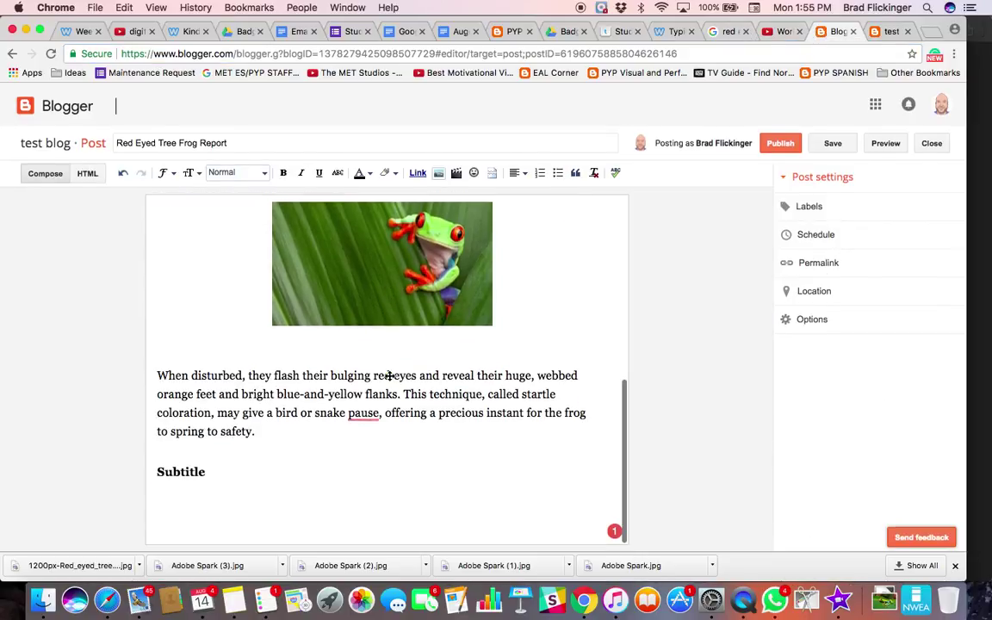
pyautogui.click(238, 470)
pyautogui.moveTo(237, 470); pyautogui.dragTo(153, 472)
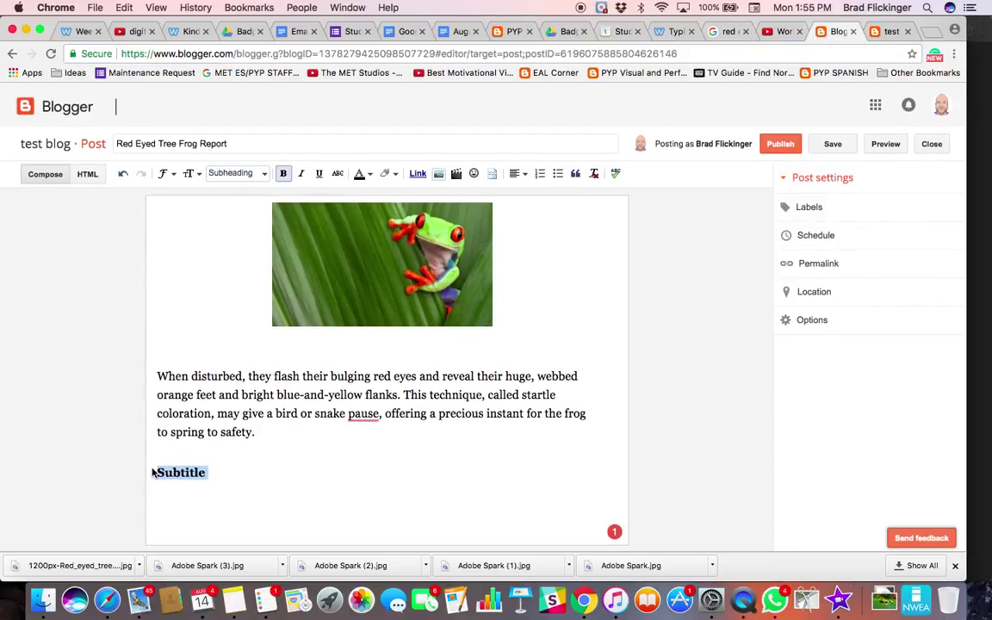
pyautogui.write('Watch ')
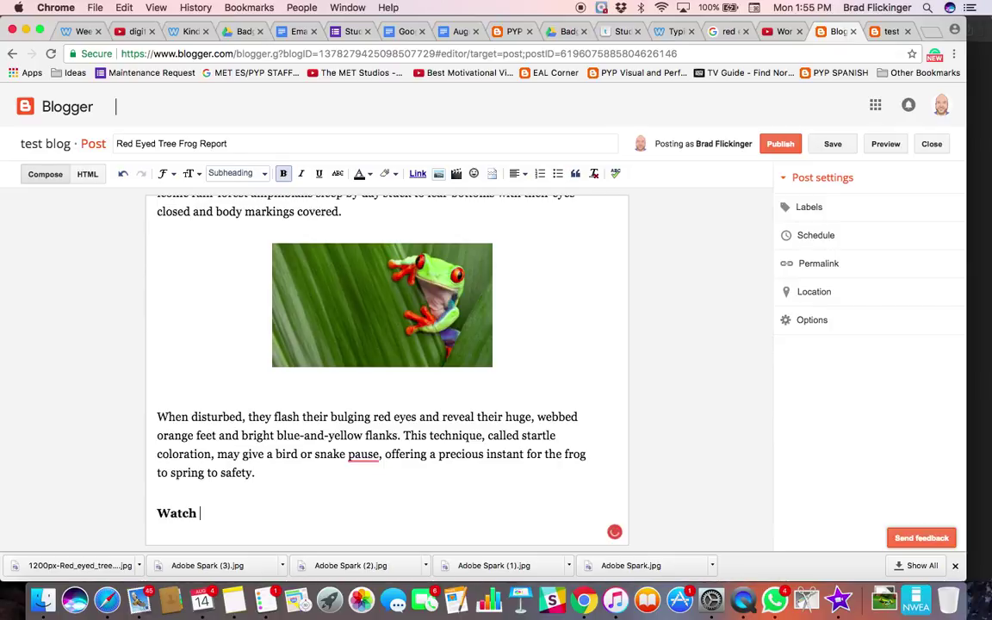
pyautogui.write('this cool vi')
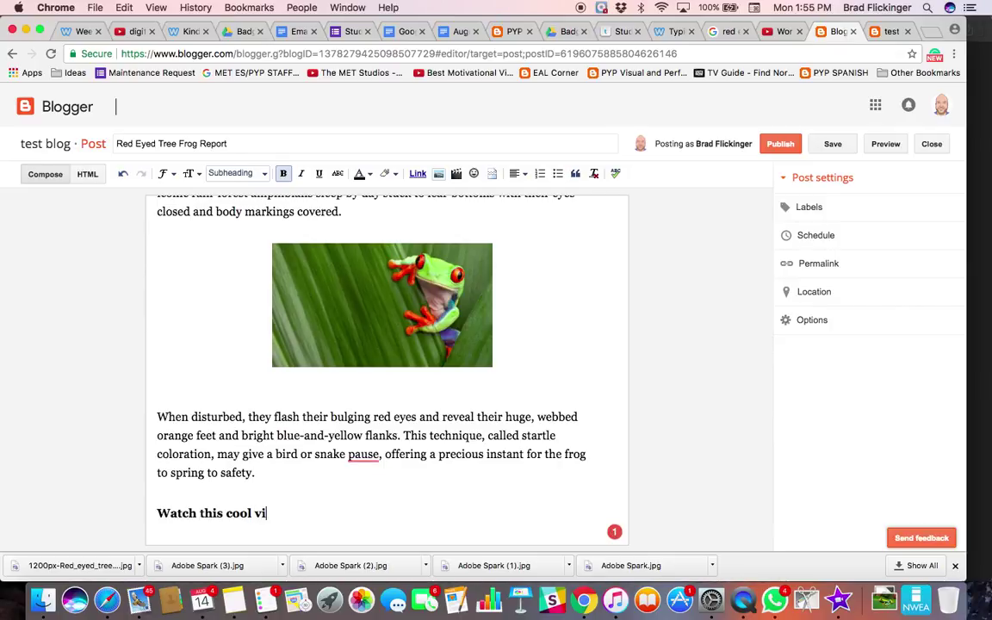
pyautogui.write('deo: CLICK H')
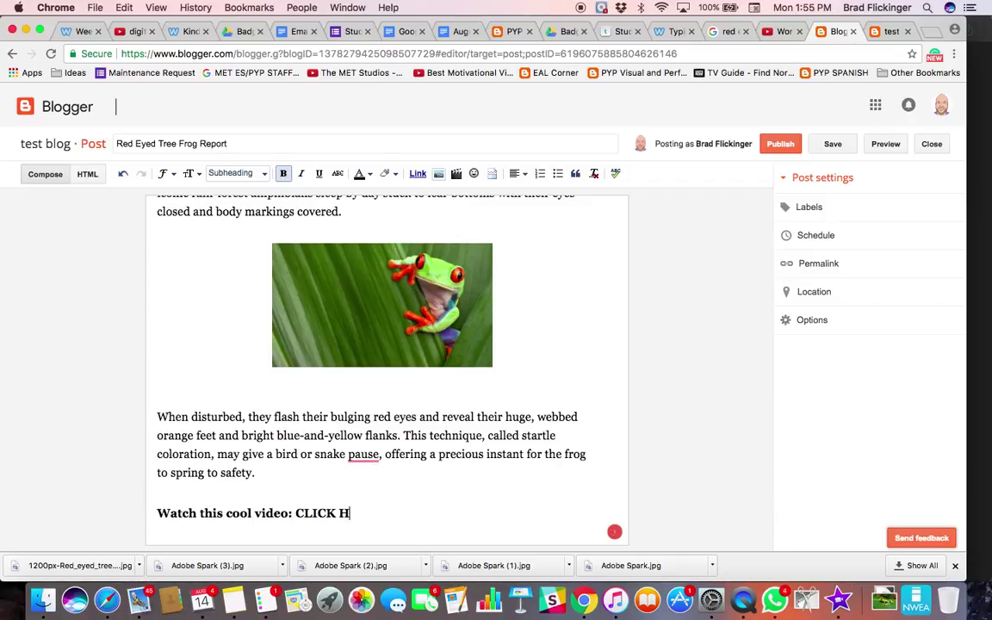
pyautogui.write('ERE')
pyautogui.moveTo(378, 512); pyautogui.dragTo(297, 514)
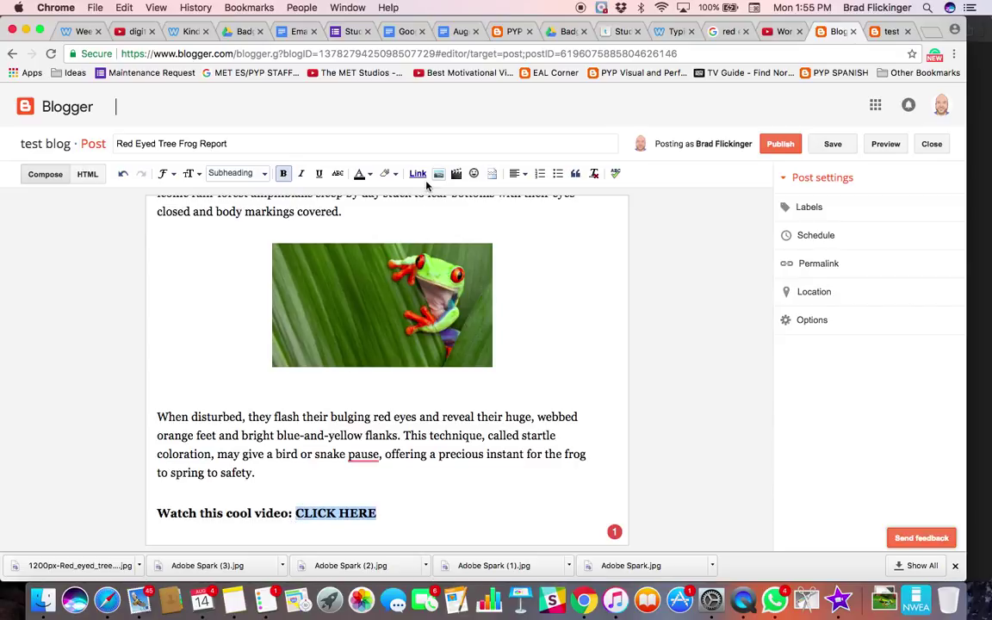
# - Link 'CLICK HERE' to the copied YouTube video address and start a new paragraph below
pyautogui.click(417, 175)
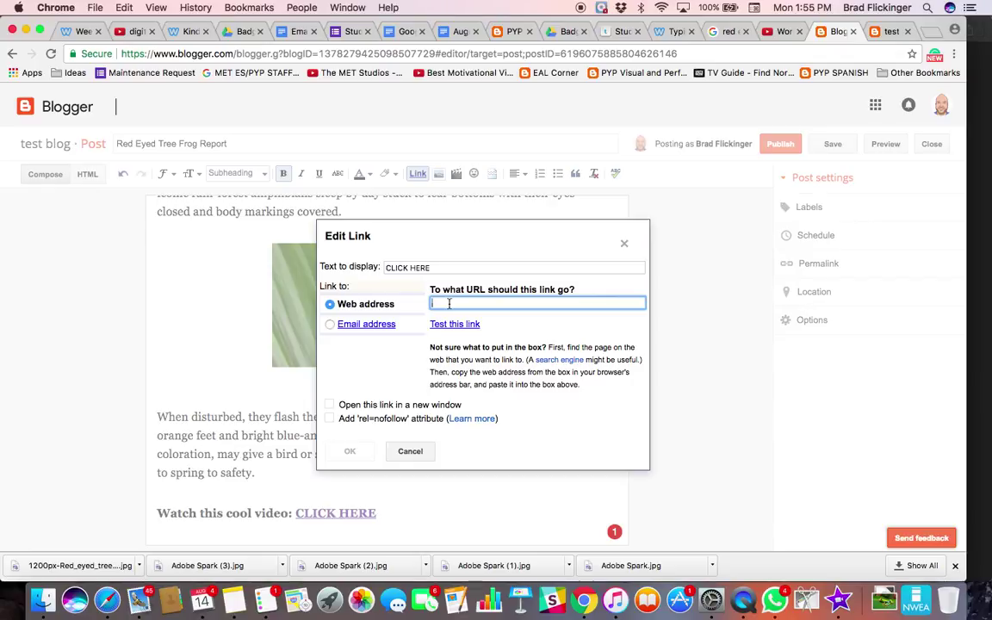
pyautogui.press('super+v')
pyautogui.click(357, 451)
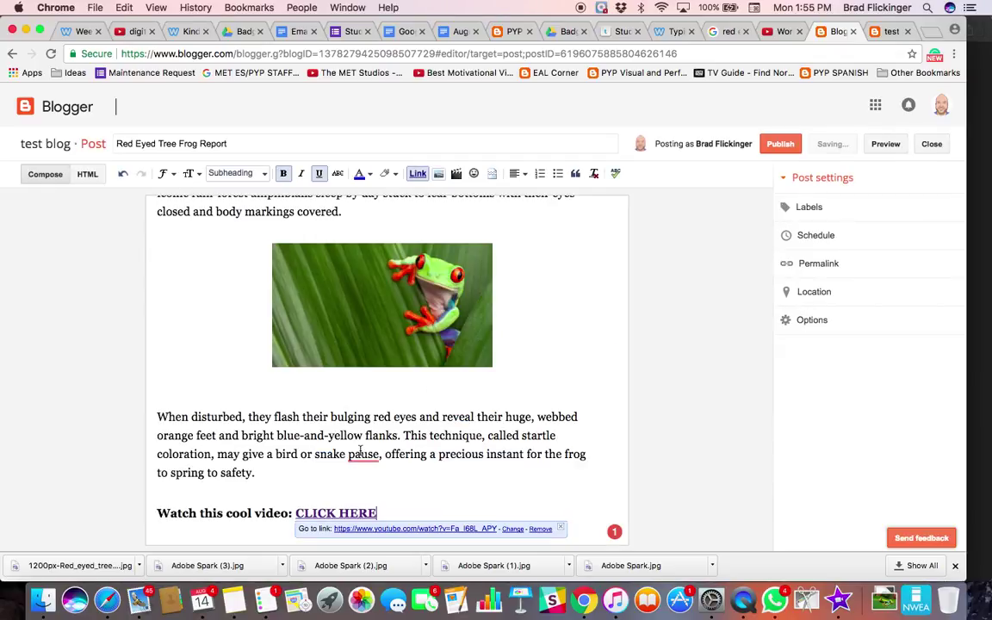
pyautogui.click(391, 508)
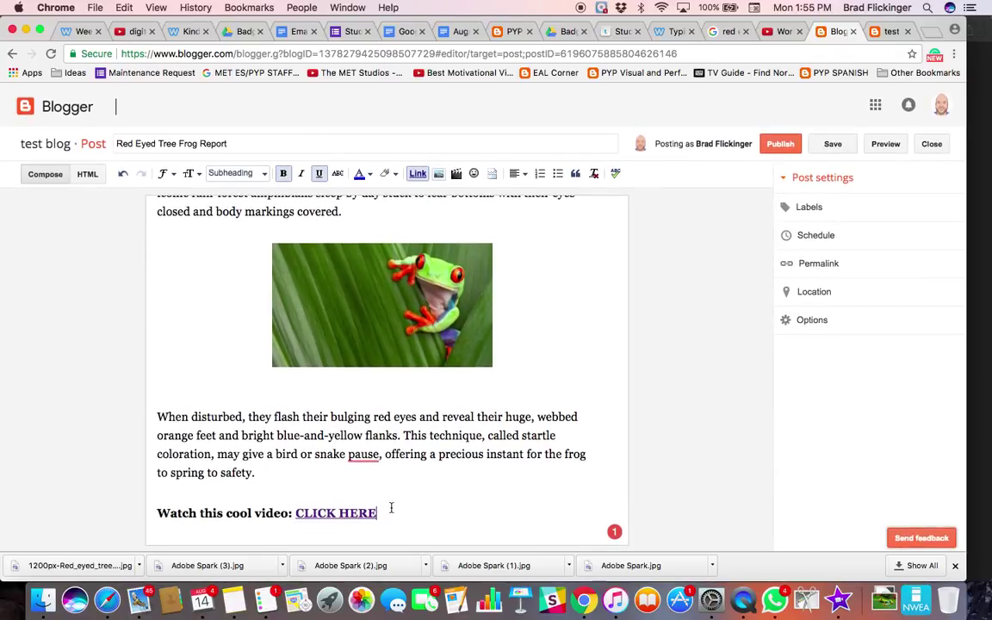
pyautogui.press('Return')
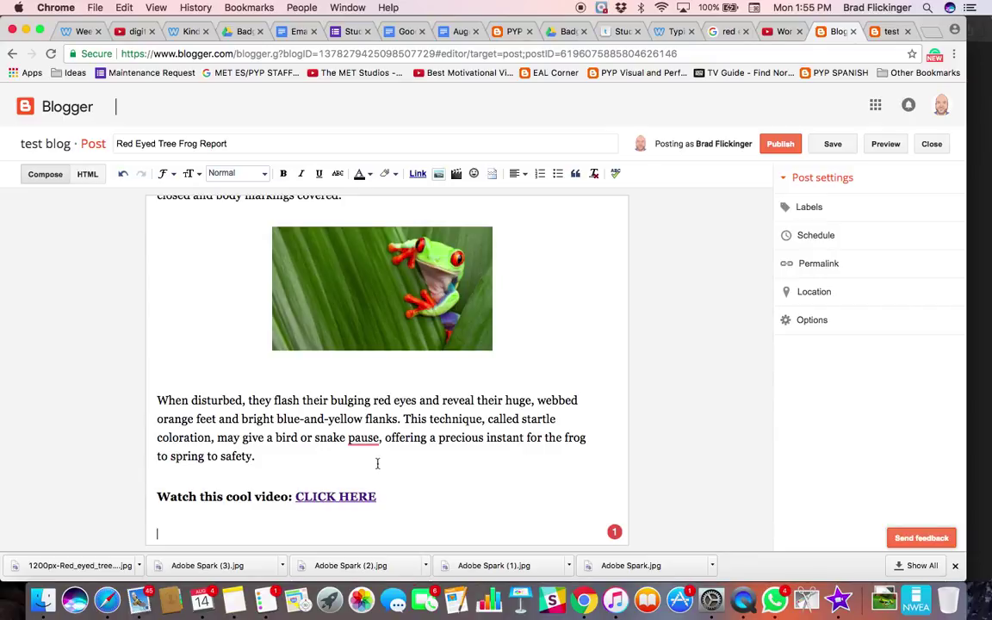
# - Publish the post without sharing to Google+ and view the live blog
pyautogui.click(783, 145)
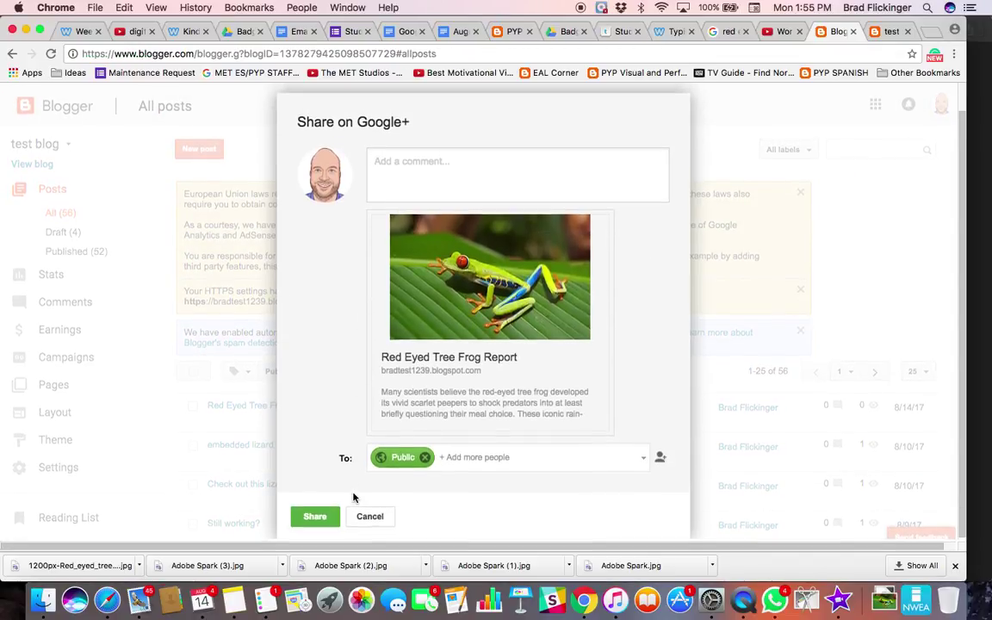
pyautogui.click(370, 518)
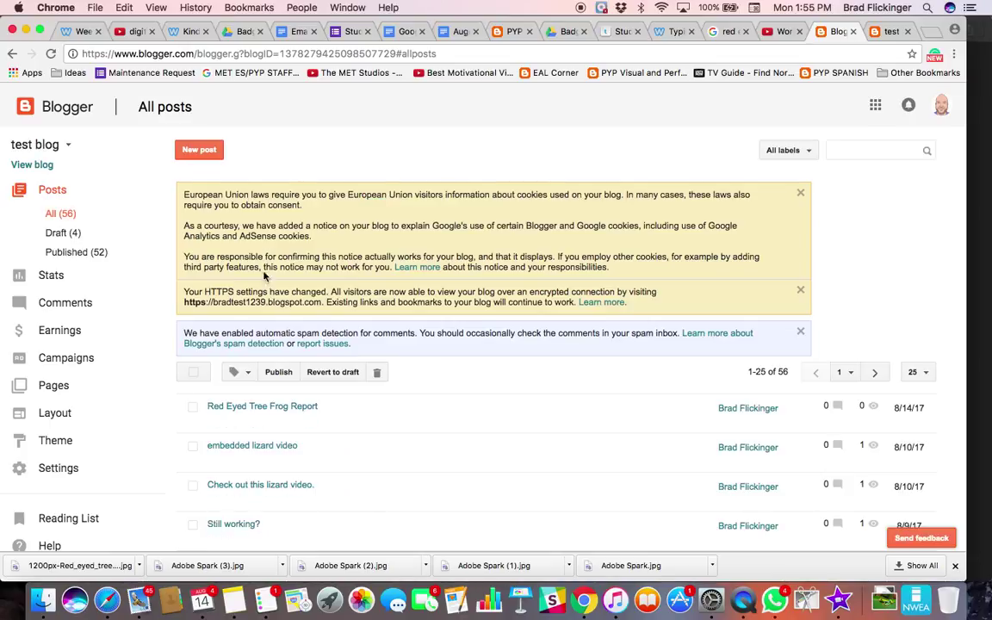
pyautogui.click(36, 164)
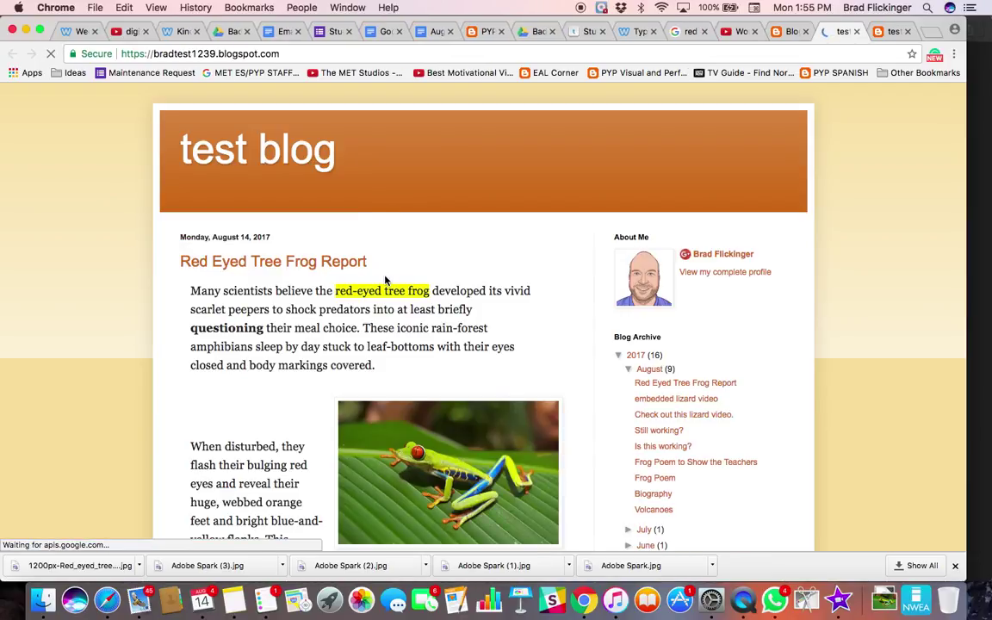
# - Scroll the live post down to 'CLICK HERE' and confirm it opens the frog video
pyautogui.scroll(-3, 387, 288)
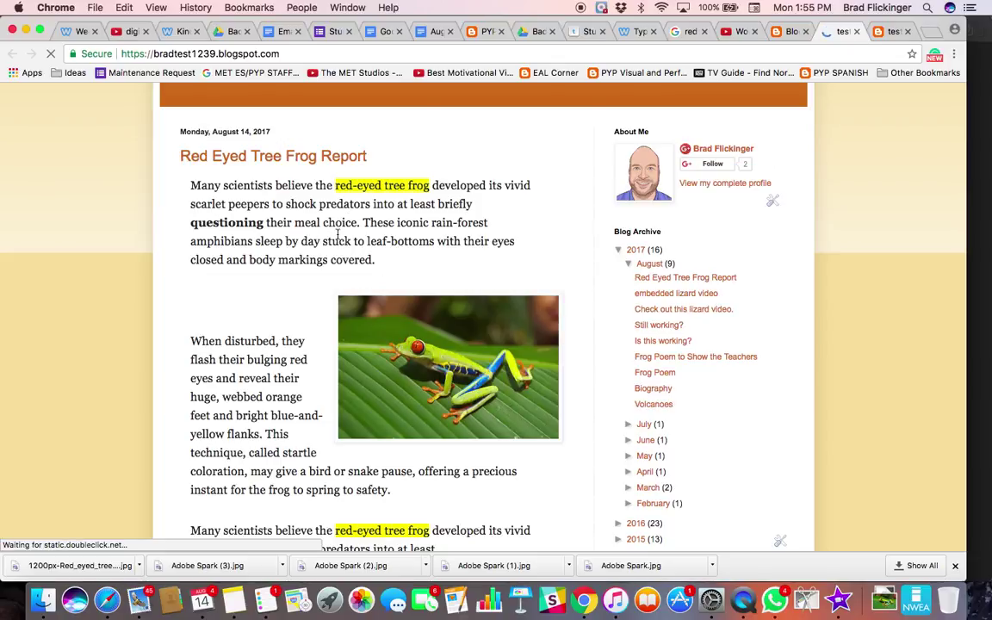
pyautogui.scroll(-3, 312, 336)
pyautogui.scroll(-9, 357, 334)
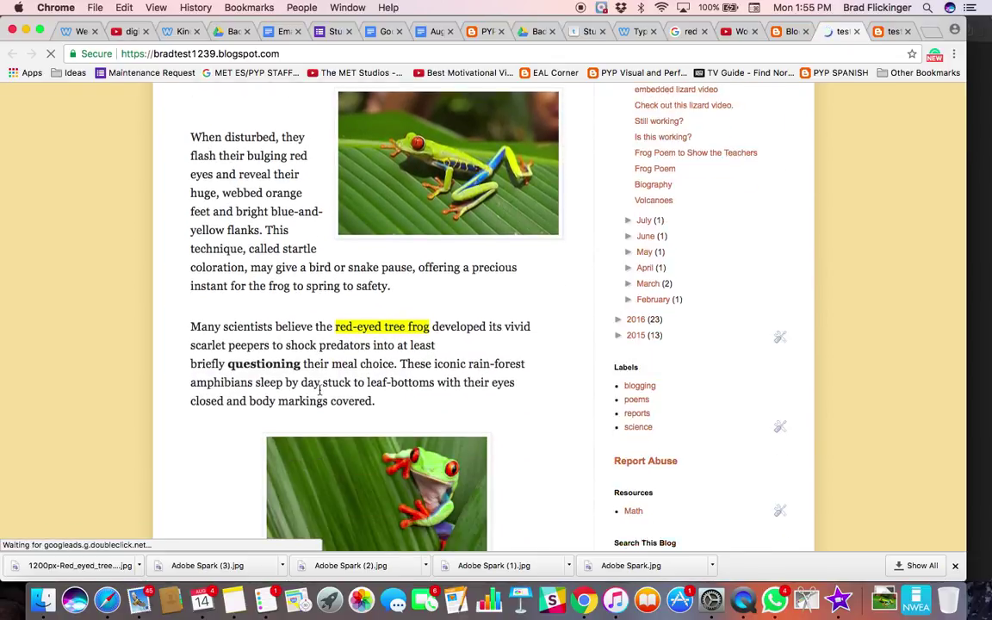
pyautogui.scroll(-5, 319, 390)
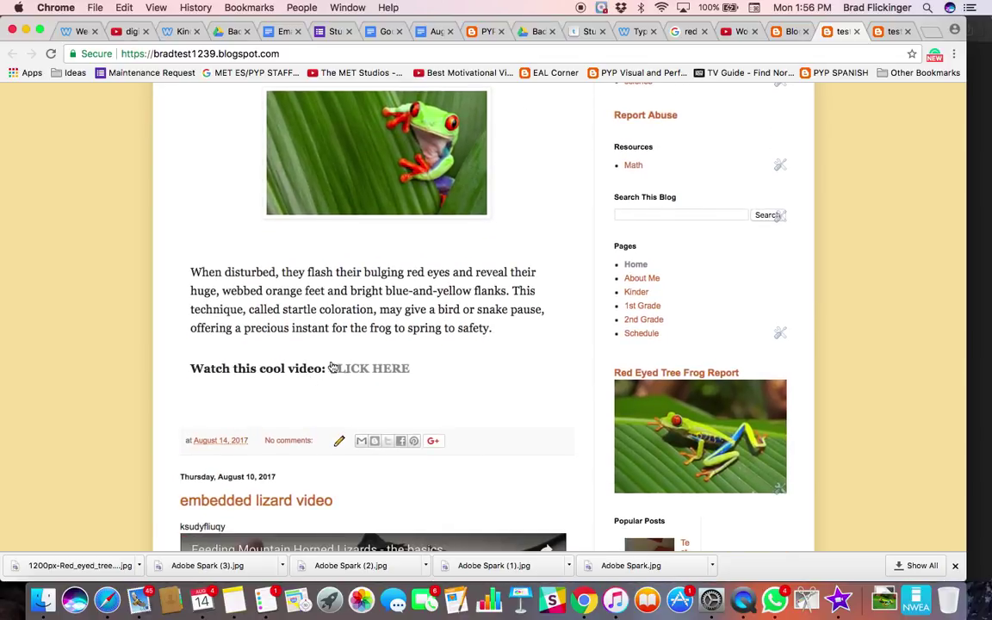
pyautogui.click(369, 371)
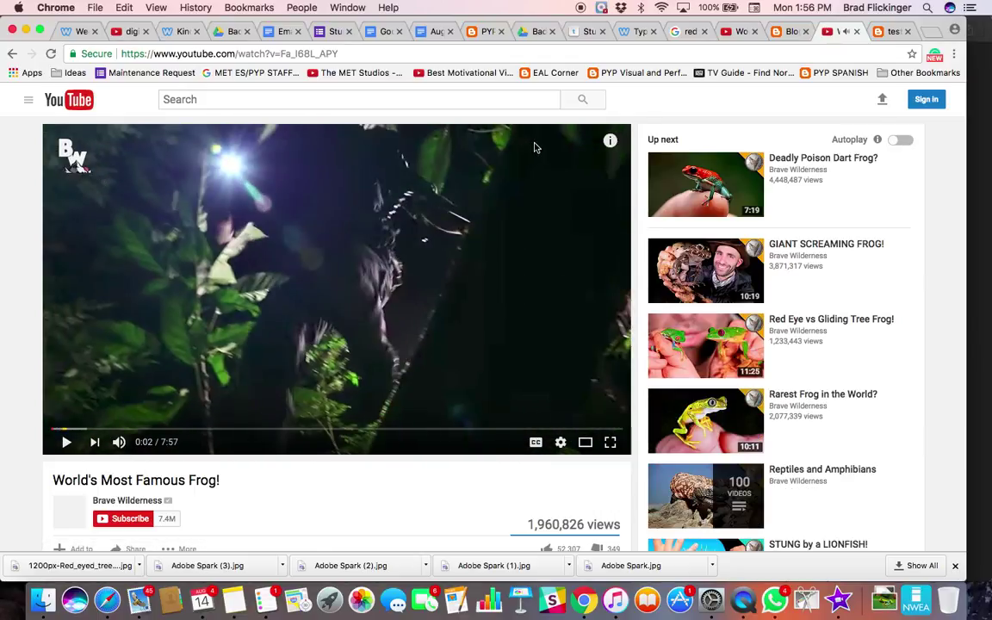
# - Go back from YouTube to the live post and scroll through it
pyautogui.click(12, 53)
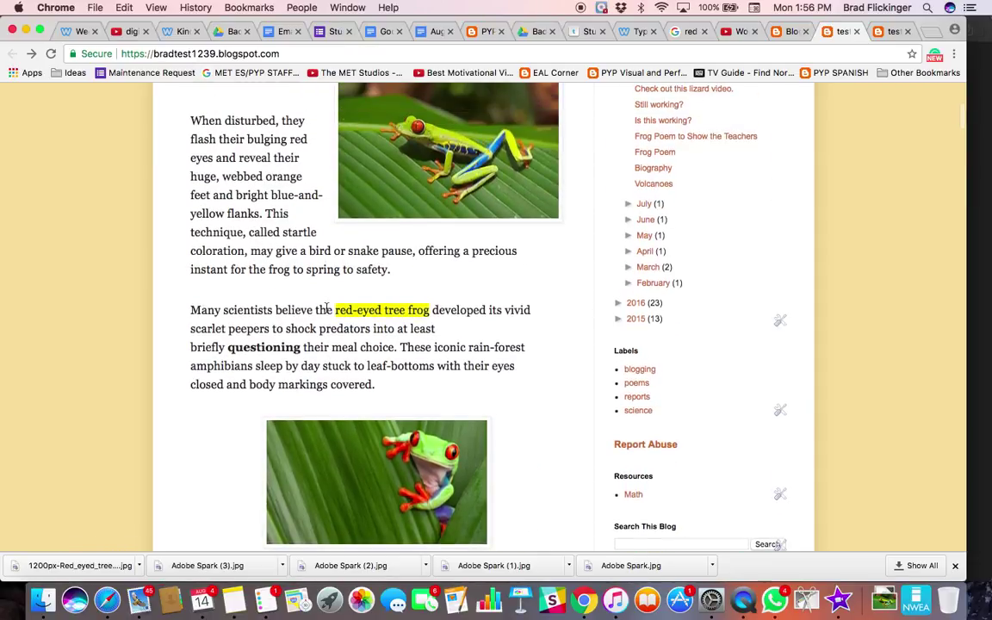
pyautogui.scroll(-5, 327, 308)
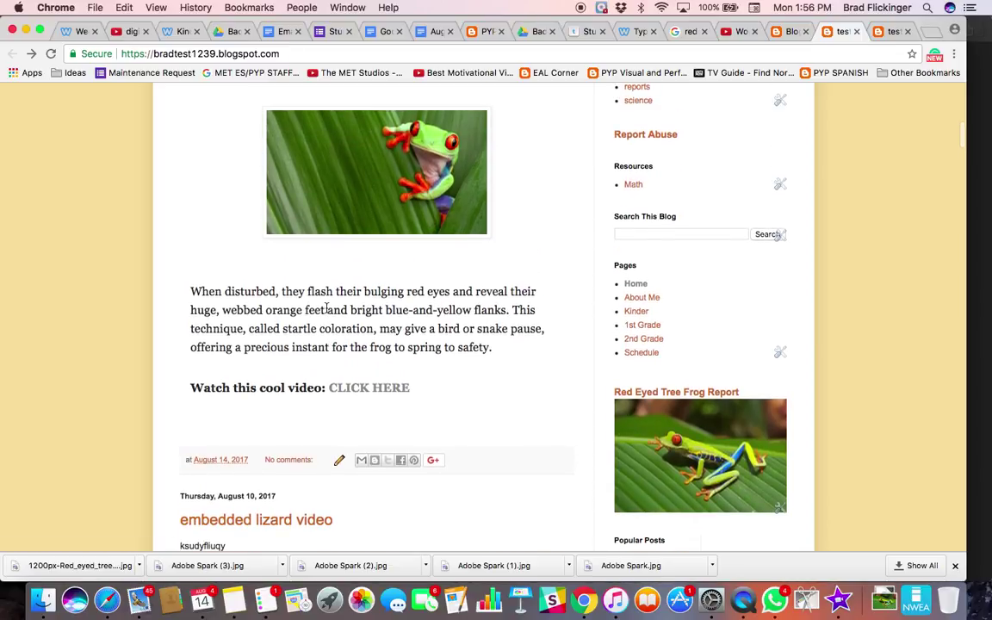
pyautogui.scroll(1, 327, 308)
pyautogui.scroll(-3, 327, 308)
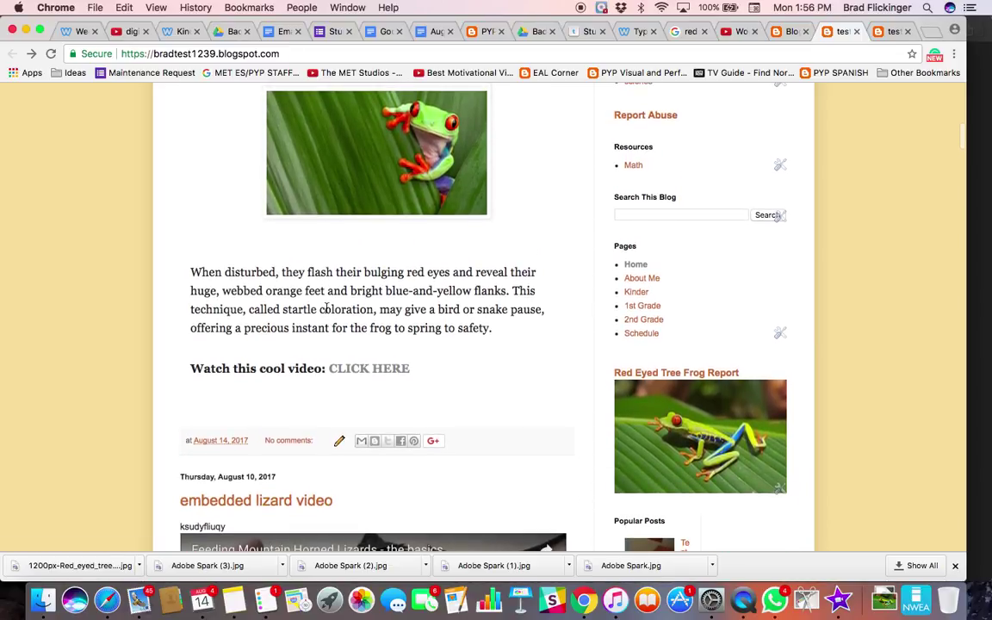
pyautogui.scroll(4, 326, 311)
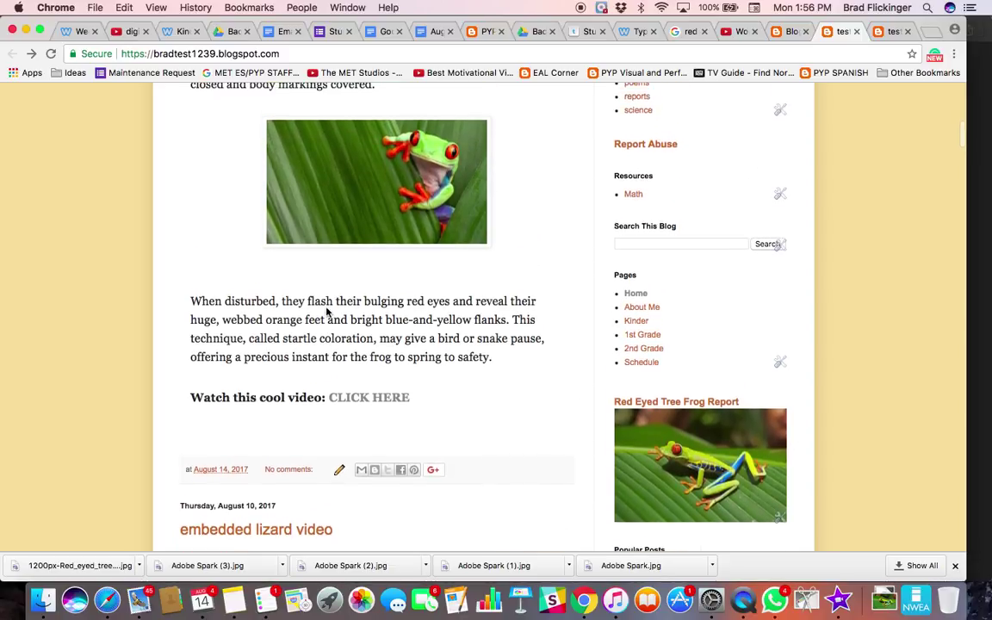
pyautogui.scroll(1, 326, 311)
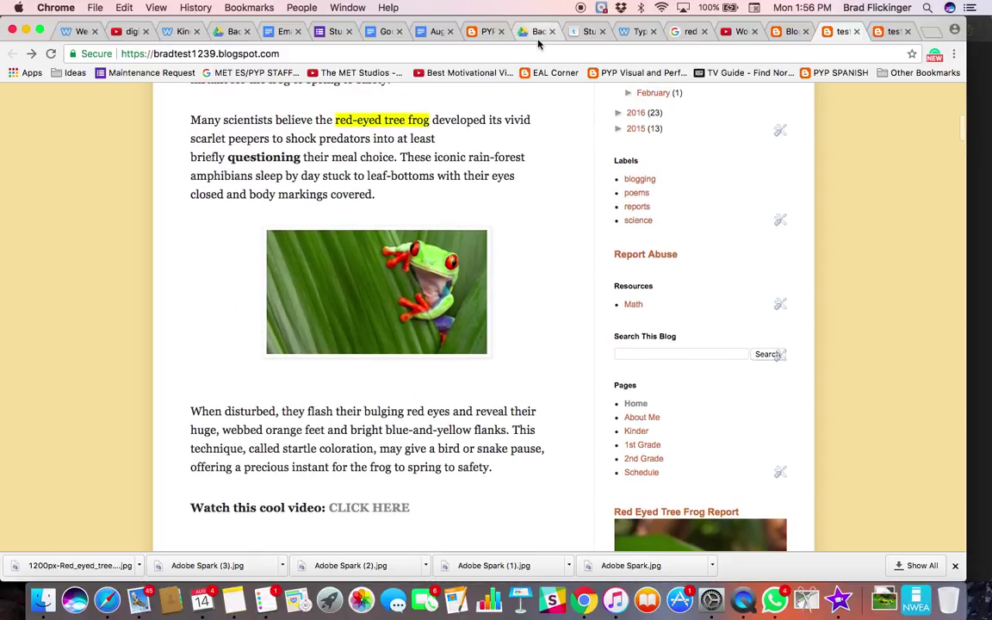
# - Open the top level of My Drive and scroll down to Frog Poem Number 12
pyautogui.click(232, 31)
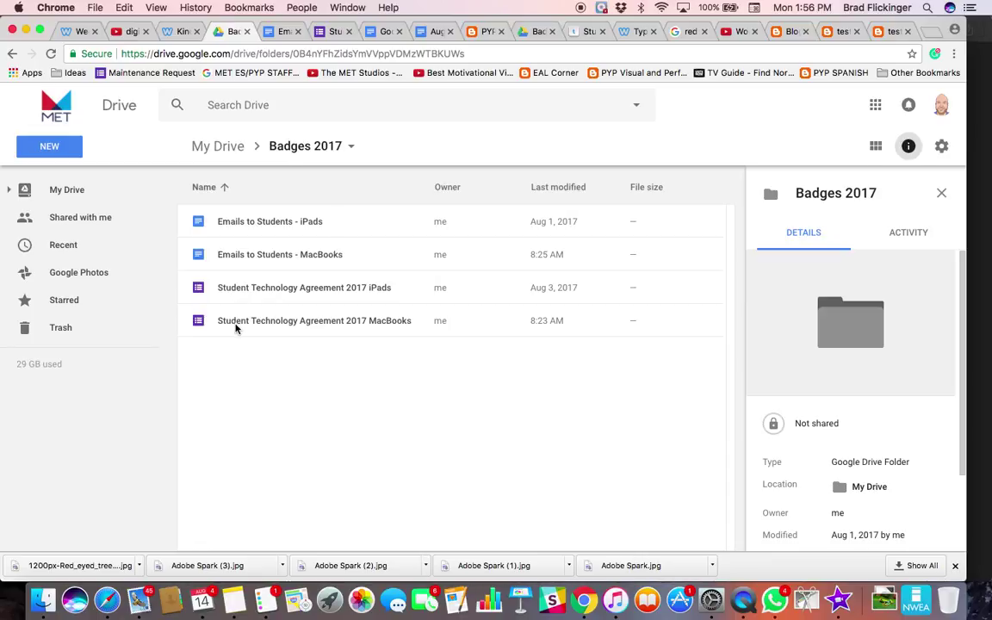
pyautogui.click(217, 145)
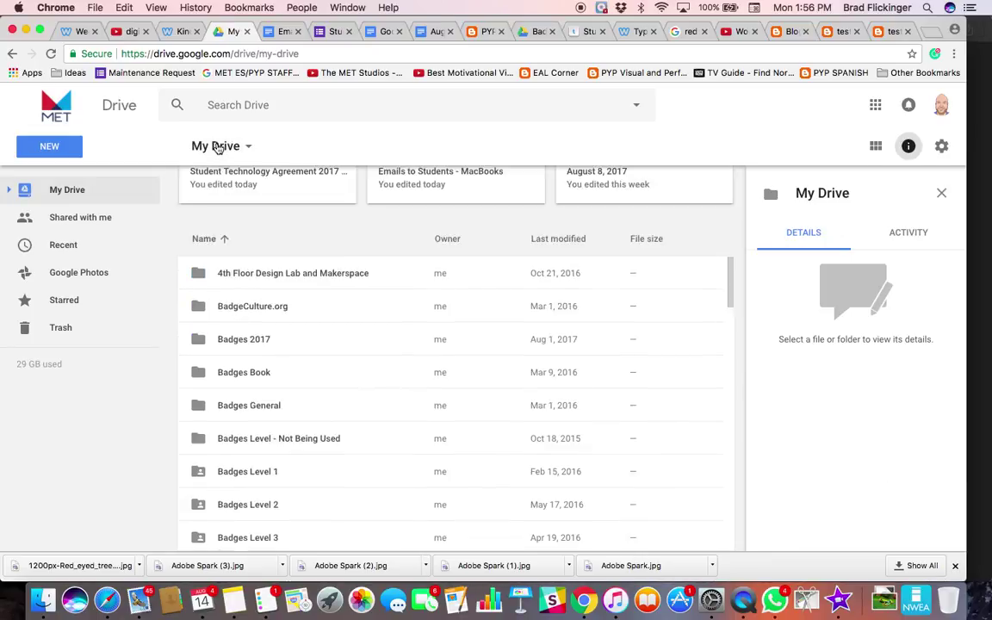
pyautogui.scroll(-10, 239, 462)
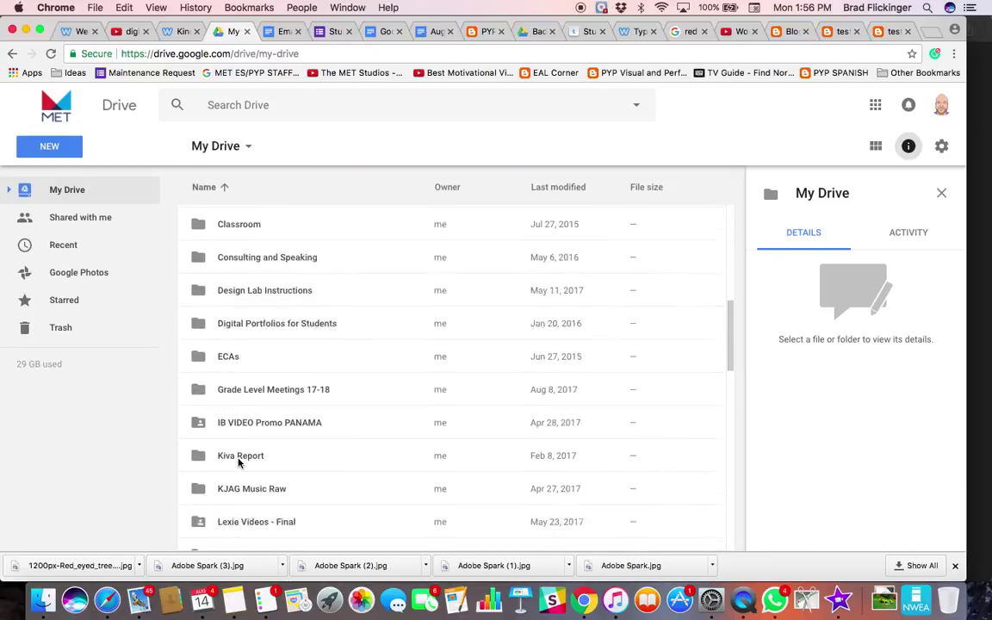
pyautogui.scroll(-10, 239, 463)
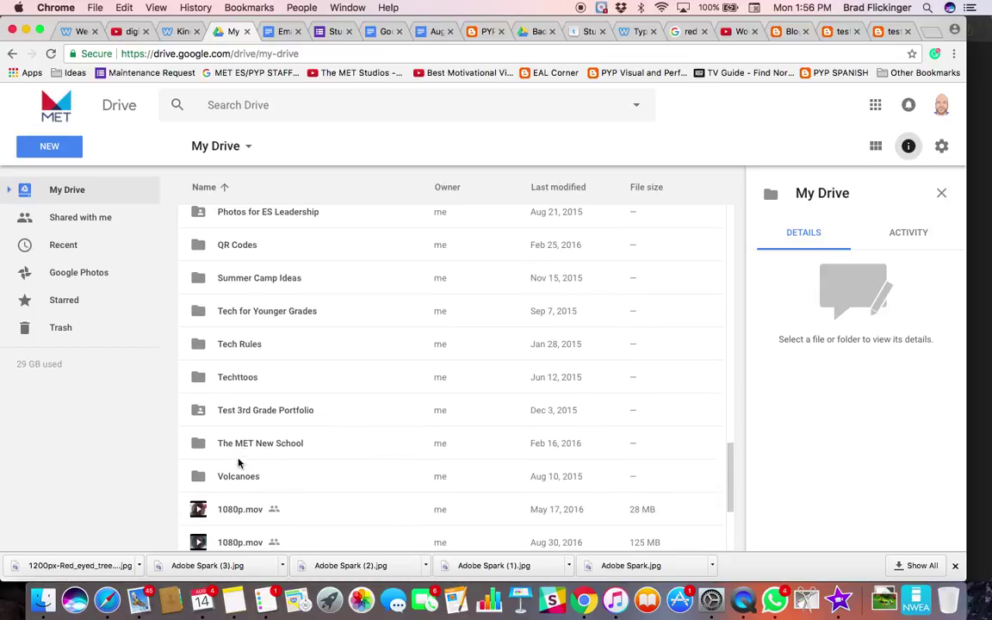
pyautogui.scroll(-2, 238, 462)
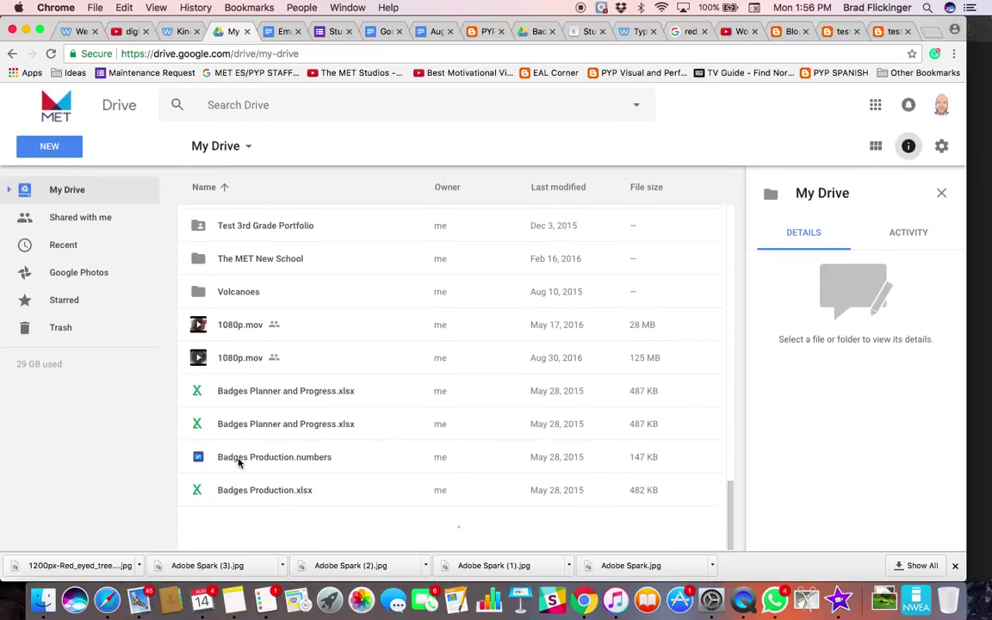
pyautogui.scroll(-3, 238, 463)
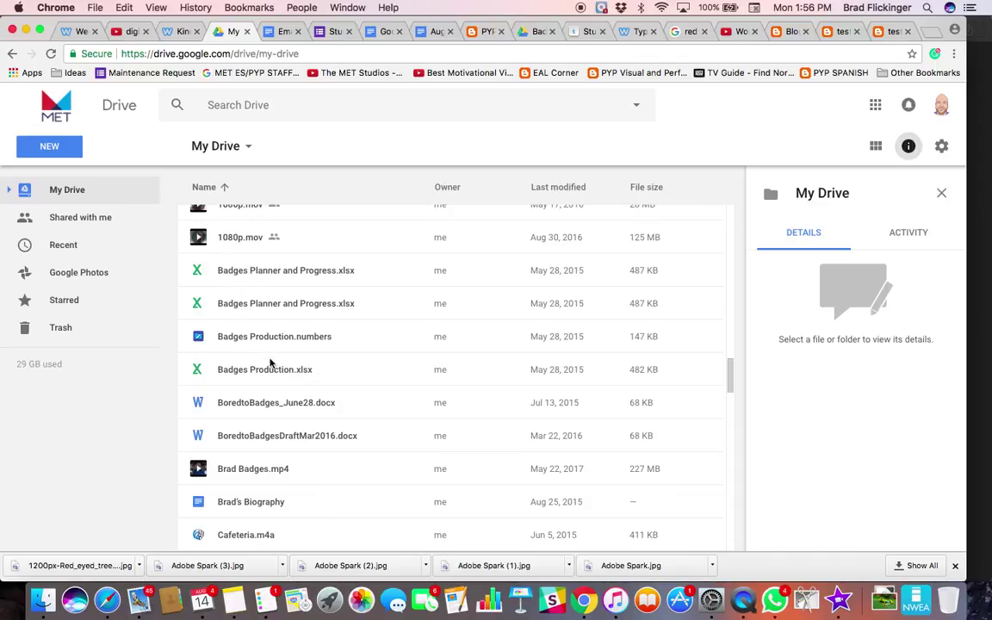
pyautogui.scroll(-2, 269, 362)
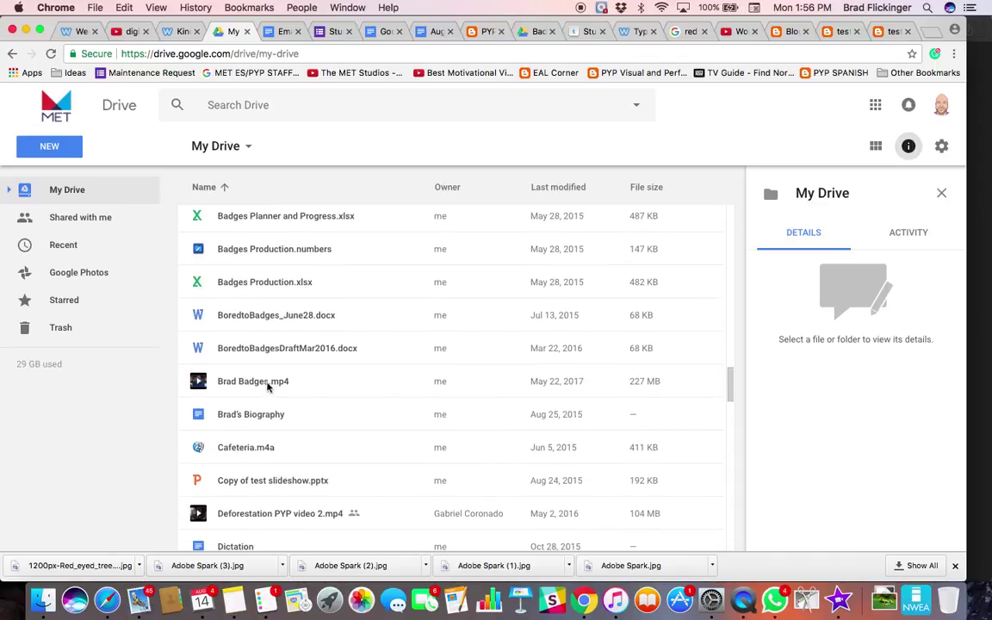
pyautogui.scroll(-4, 267, 392)
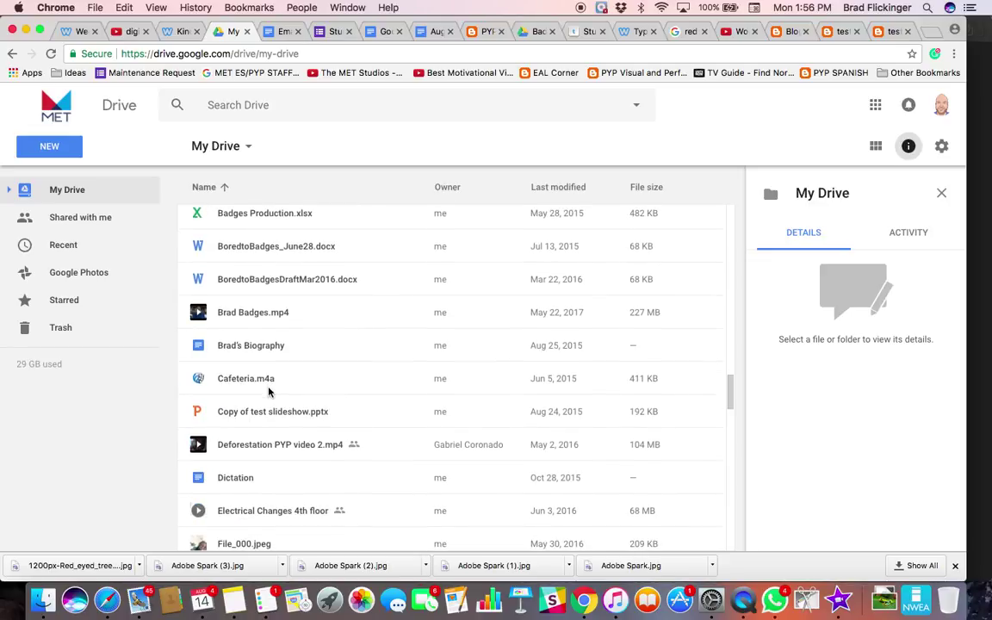
pyautogui.scroll(-4, 268, 392)
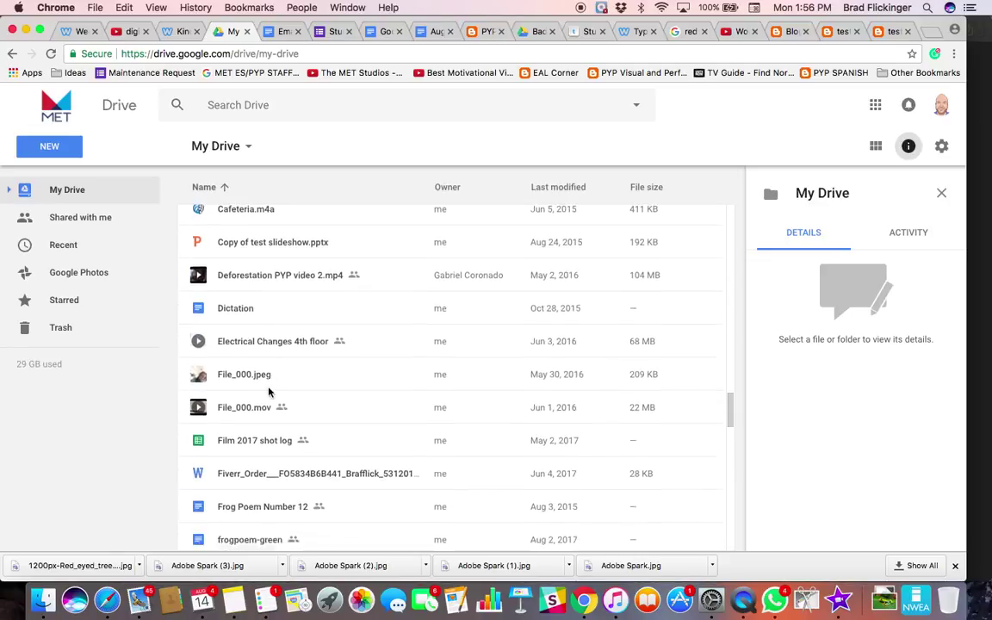
# - Select Frog Poem Number 12 and switch on its shareable link
pyautogui.click(261, 419)
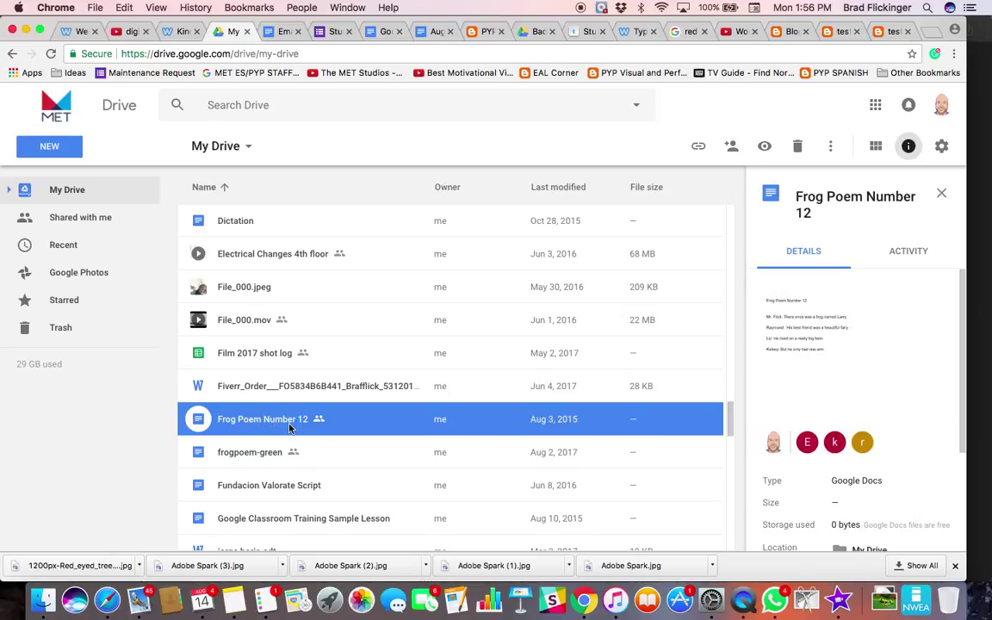
pyautogui.click(698, 148)
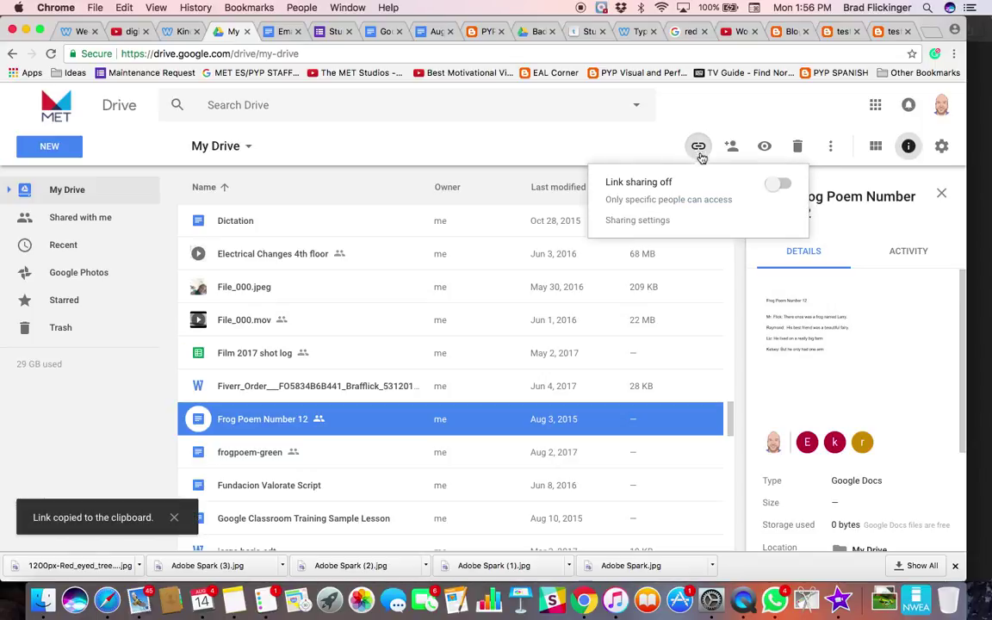
pyautogui.click(773, 186)
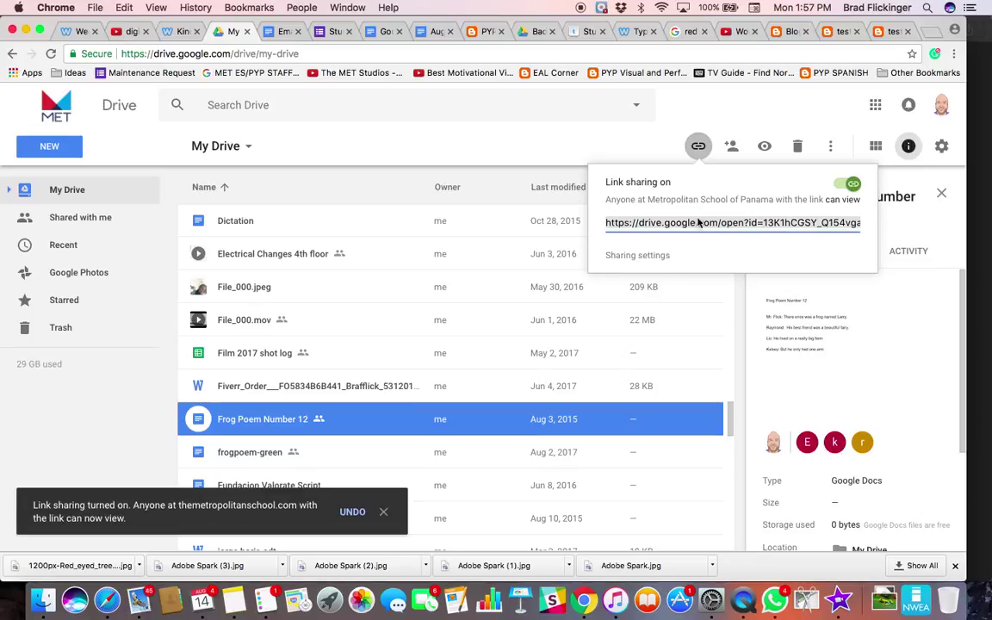
# - Change the poem's link access to 'On - Public on the web' and save it
pyautogui.click(654, 256)
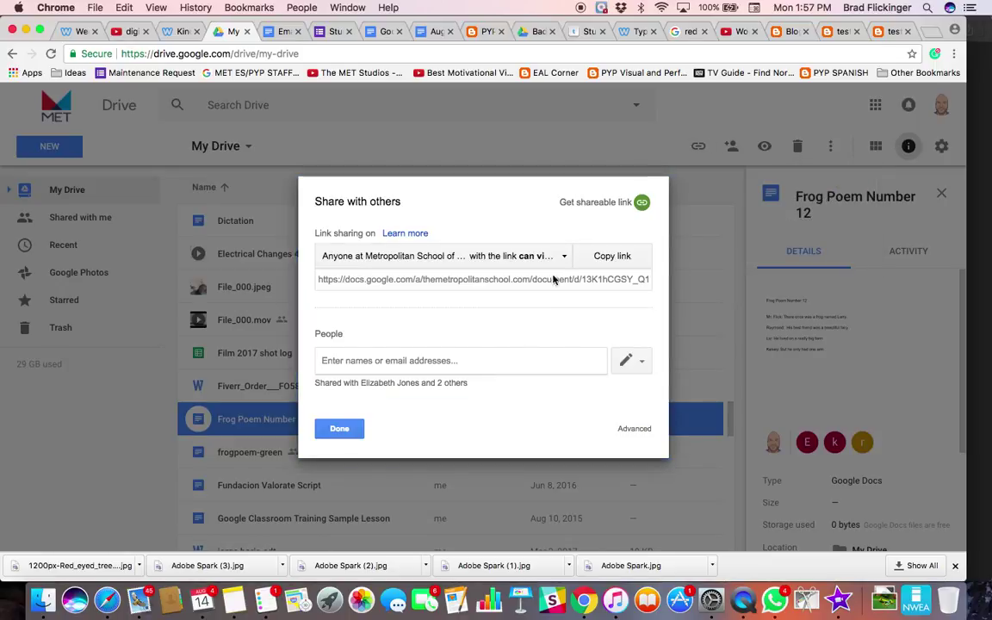
pyautogui.click(564, 258)
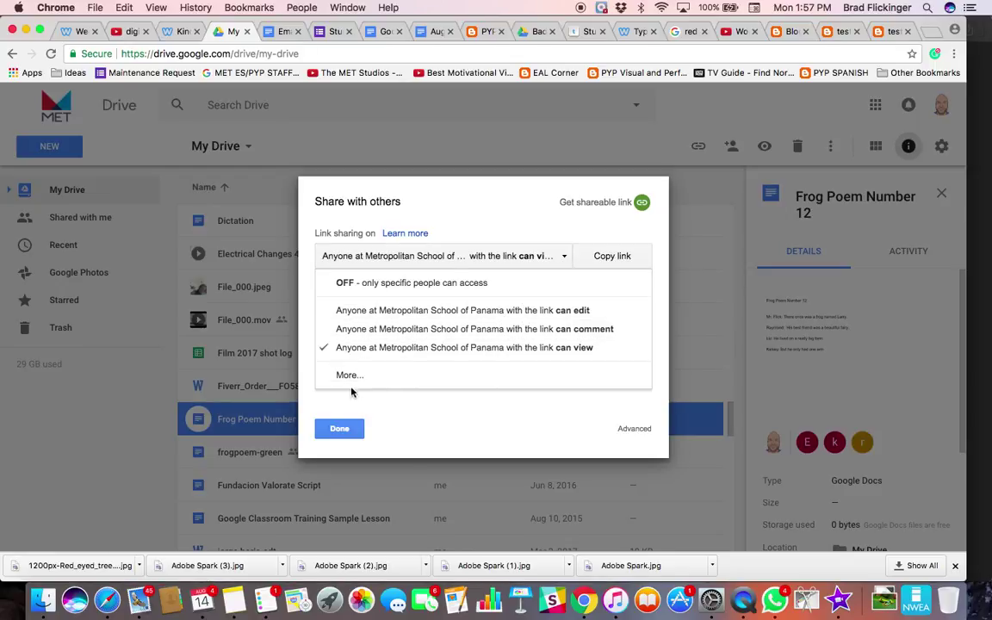
pyautogui.click(400, 377)
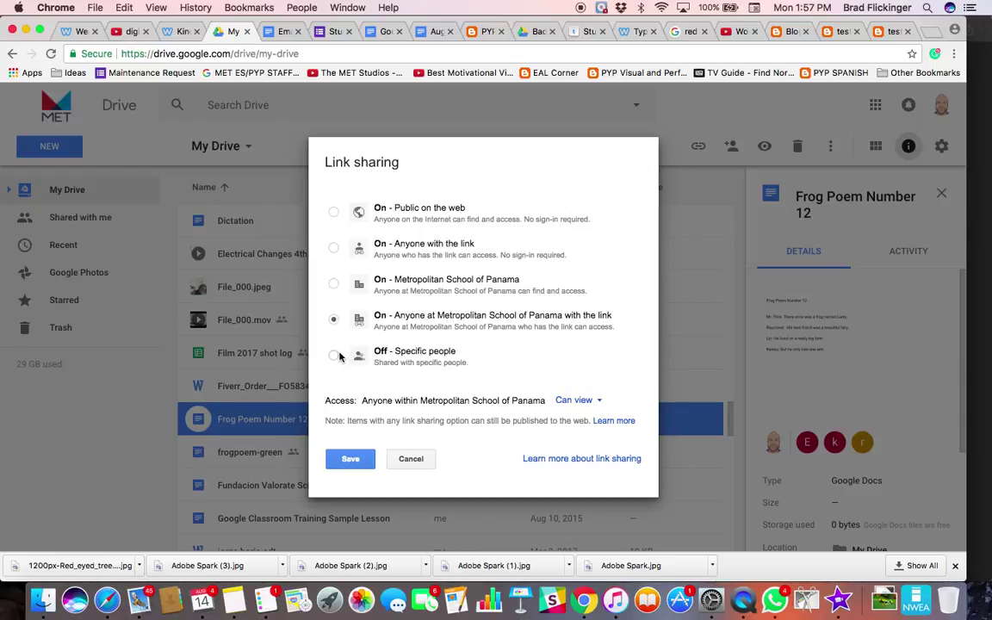
pyautogui.click(333, 213)
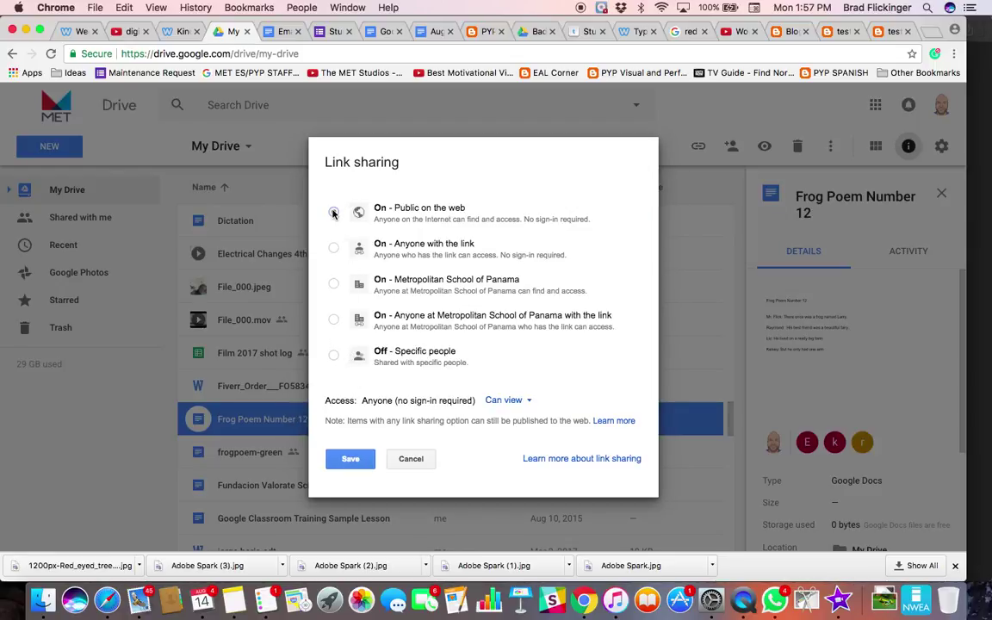
pyautogui.click(351, 458)
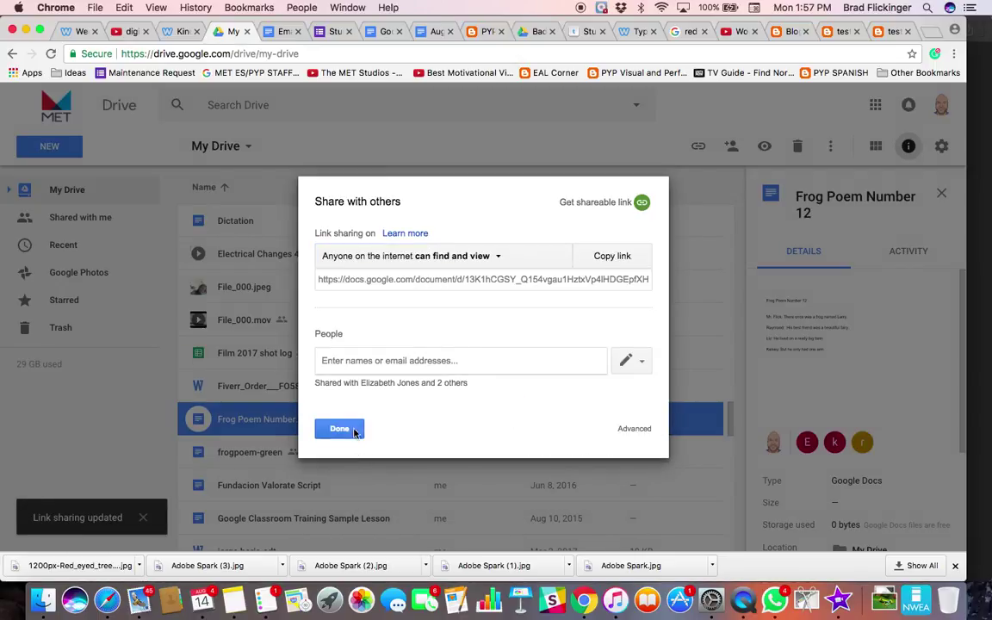
# - Copy the poem's share link and close the sharing settings
pyautogui.click(476, 282)
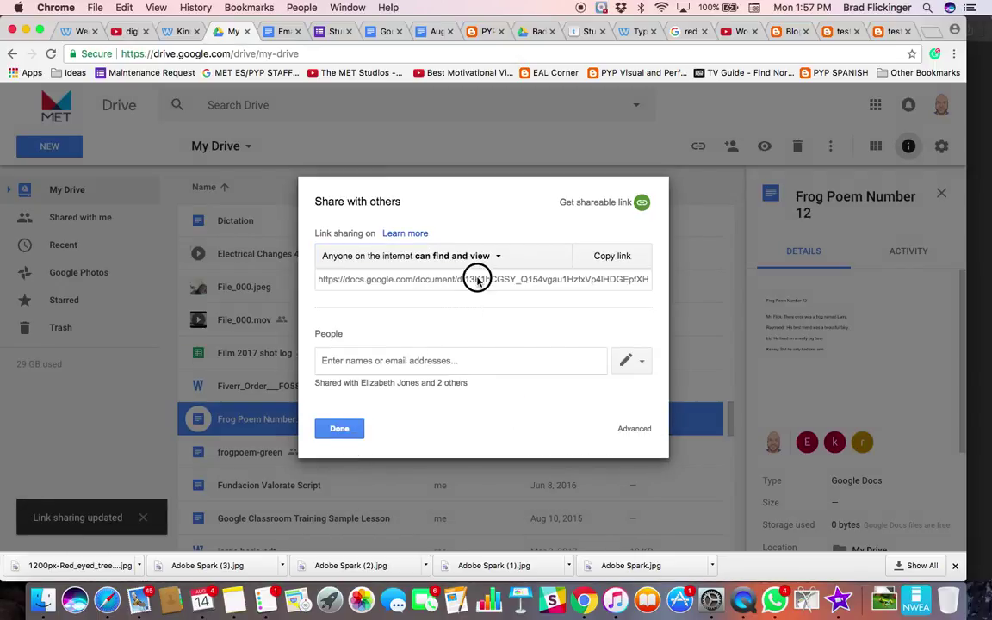
pyautogui.press('super+c')
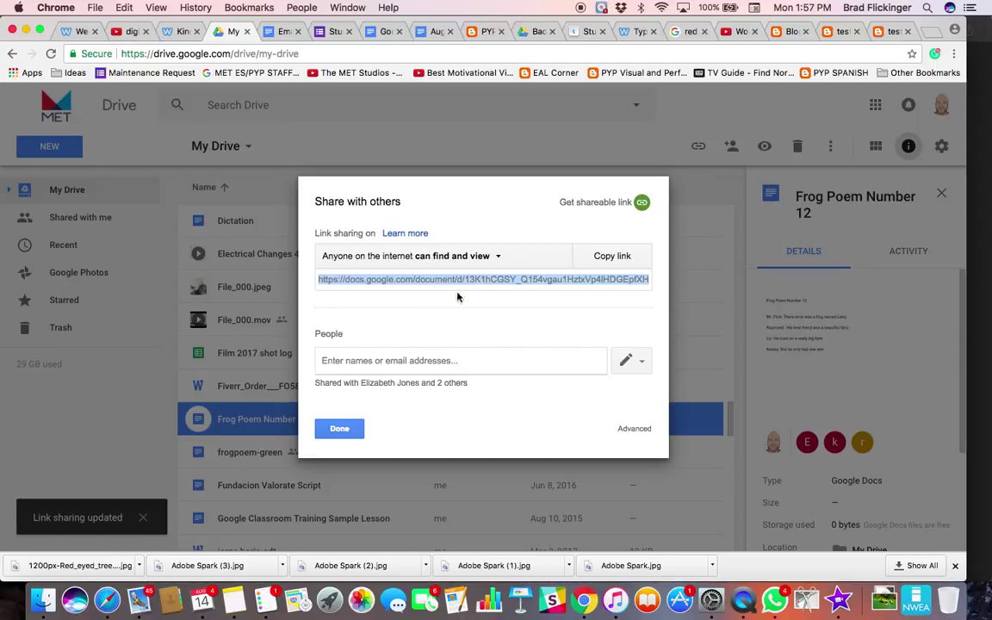
pyautogui.click(341, 428)
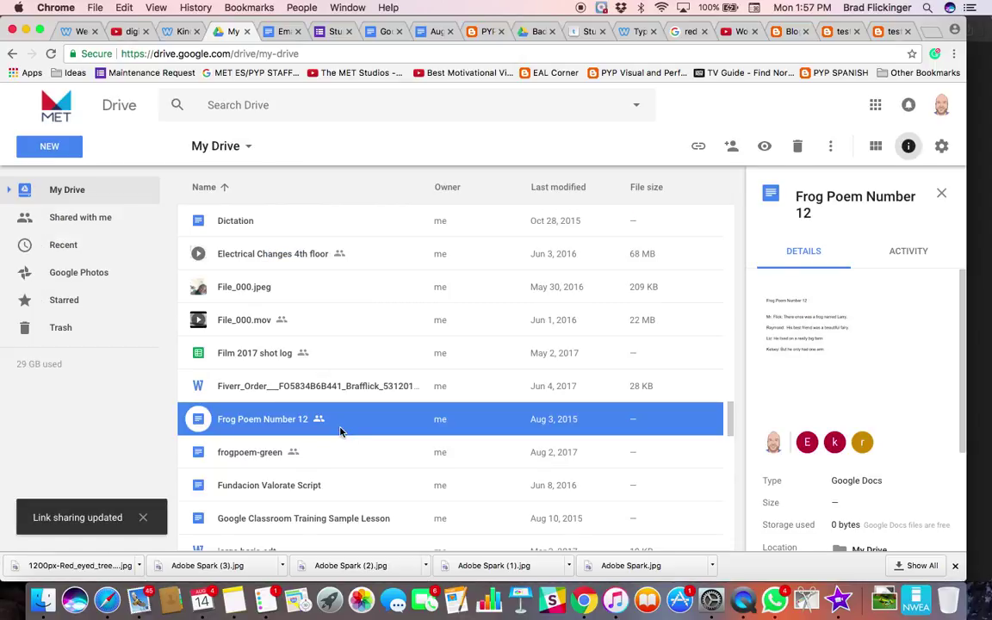
# - Edit the Red Eyed Tree Frog Report and add a line ending 'poem about frogs: CLICK HERE'
pyautogui.click(792, 31)
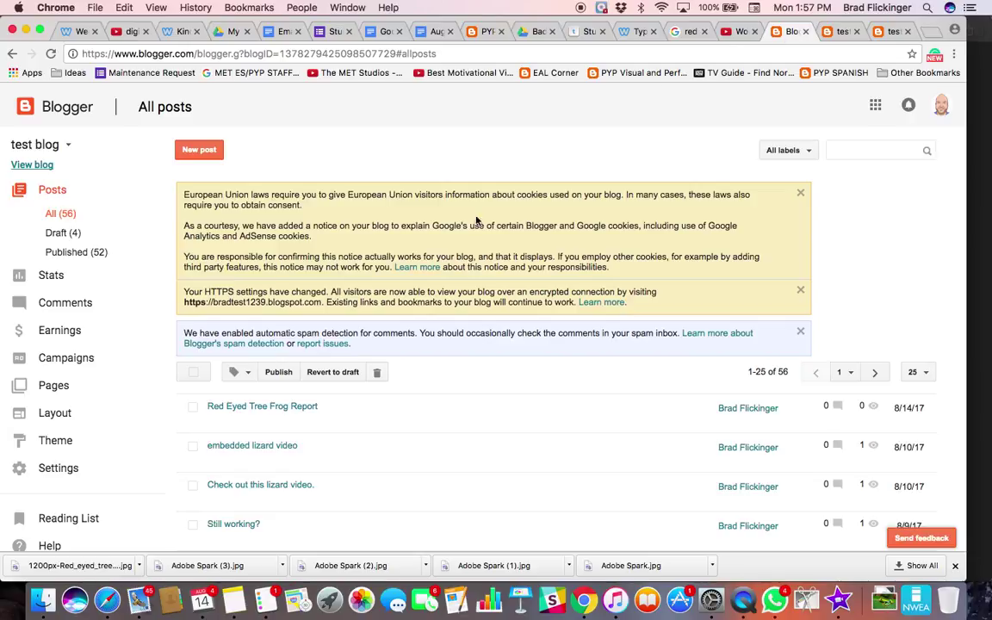
pyautogui.click(214, 422)
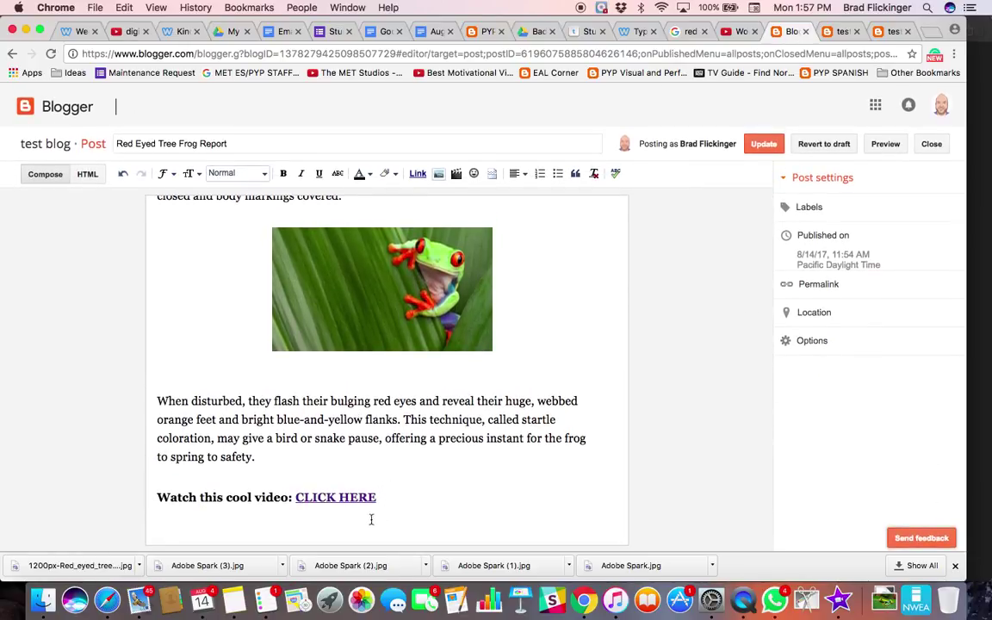
pyautogui.click(353, 522)
pyautogui.write('Here is my awso')
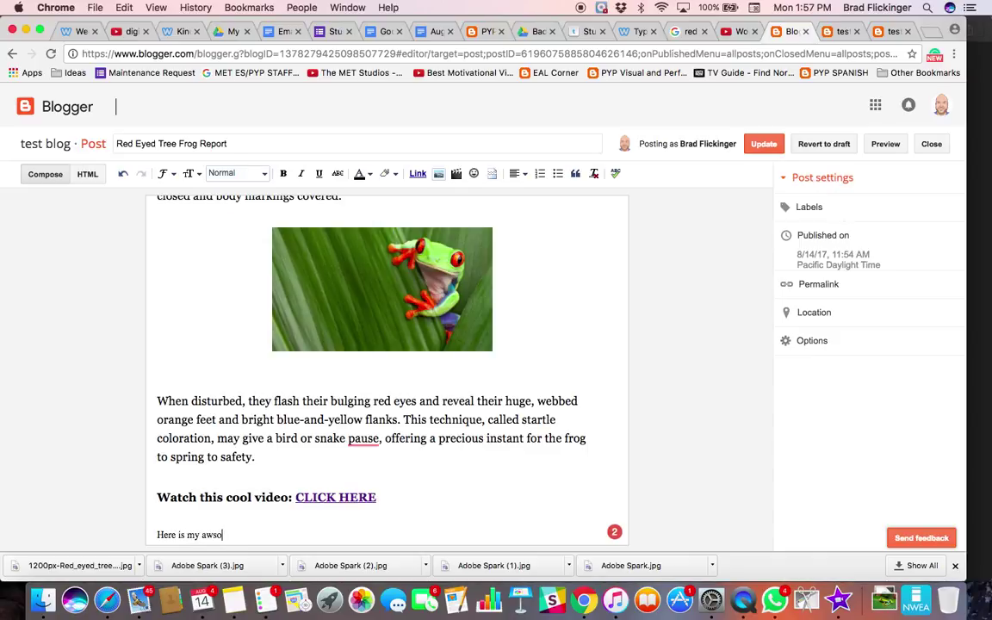
pyautogui.press('BackSpace')
pyautogui.press('BackSpace')
pyautogui.write('esome poem about ')
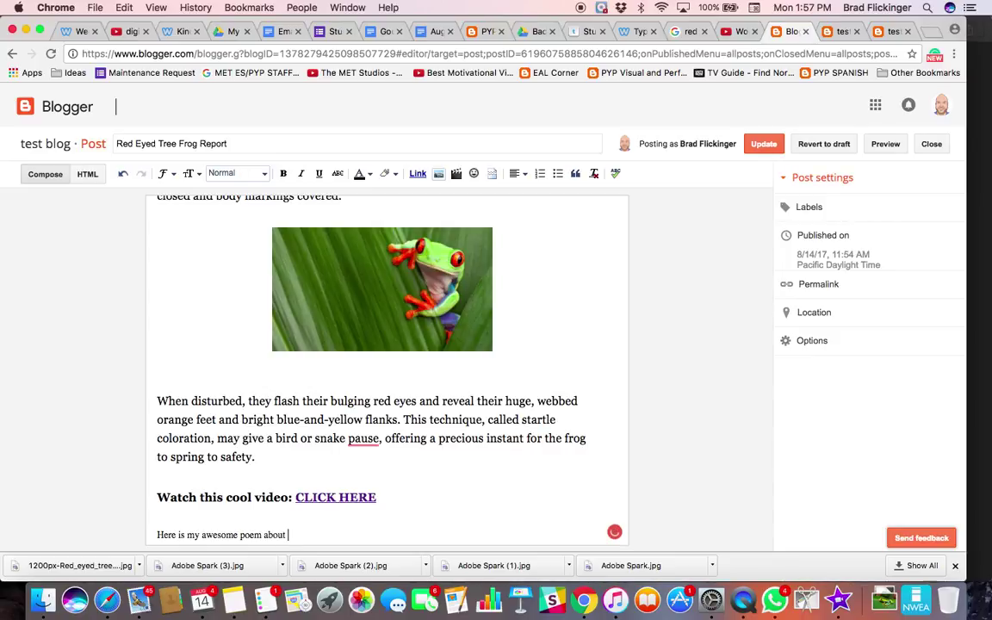
pyautogui.write('frogs: CLICK HERE')
# - Link that line's 'CLICK HERE' to the copied Google Docs poem URL and update the post
pyautogui.scroll(-1, 553, 480)
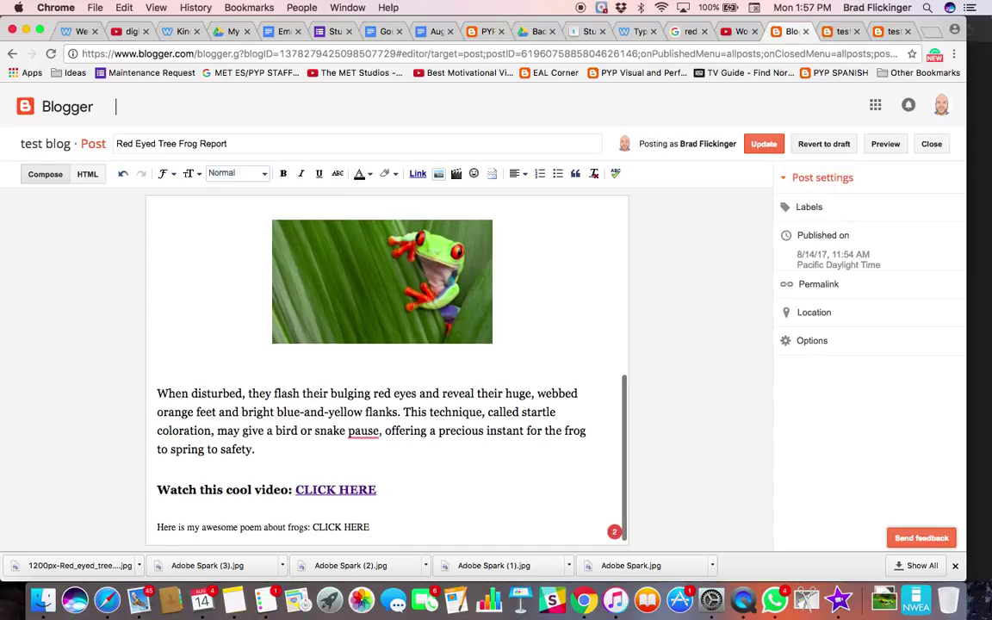
pyautogui.click(311, 527)
pyautogui.moveTo(312, 526); pyautogui.dragTo(371, 526)
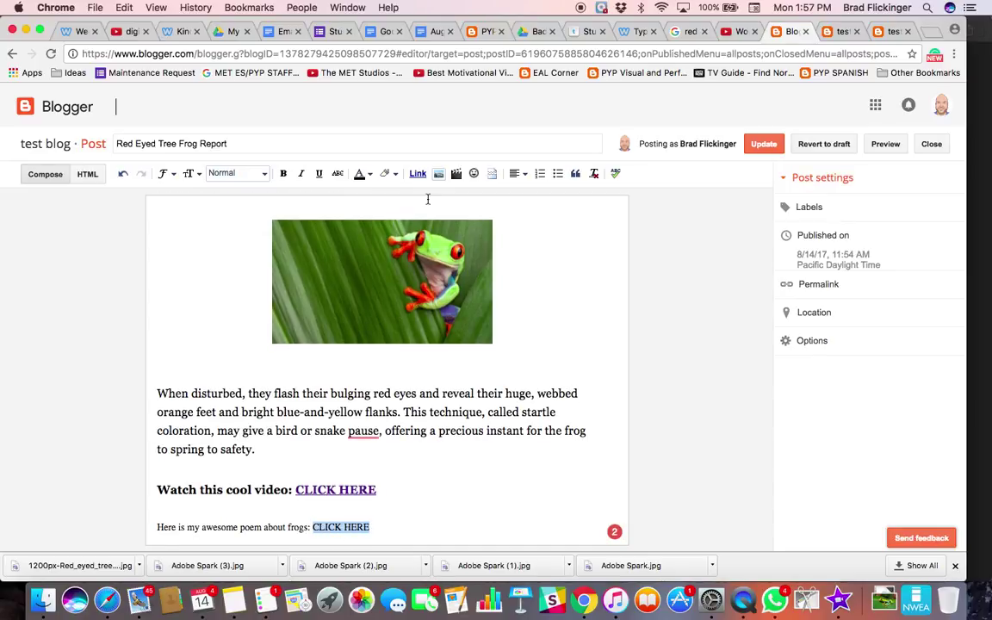
pyautogui.click(417, 173)
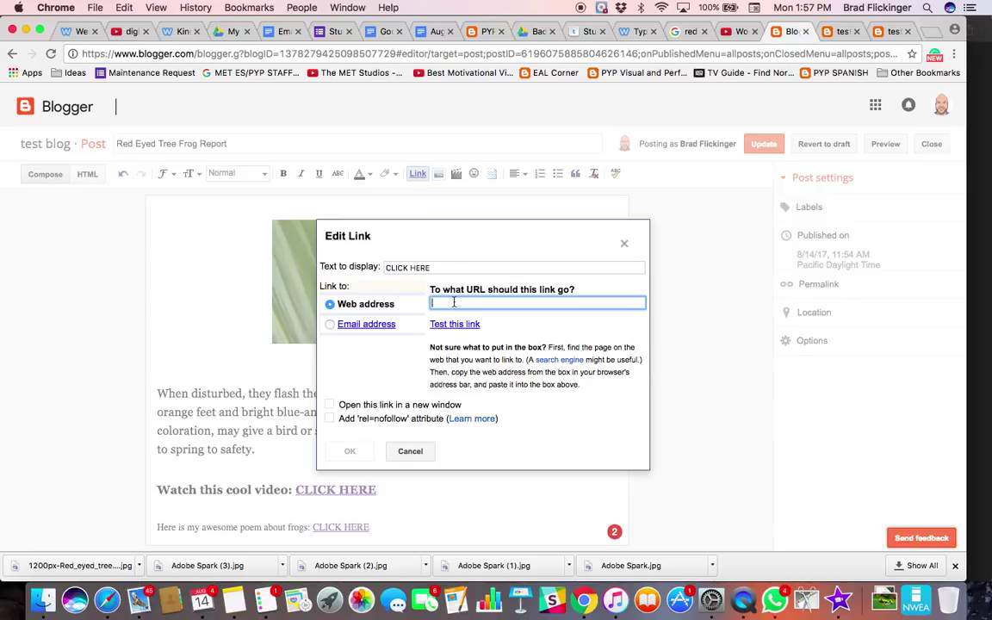
pyautogui.press('super+v')
pyautogui.click(351, 451)
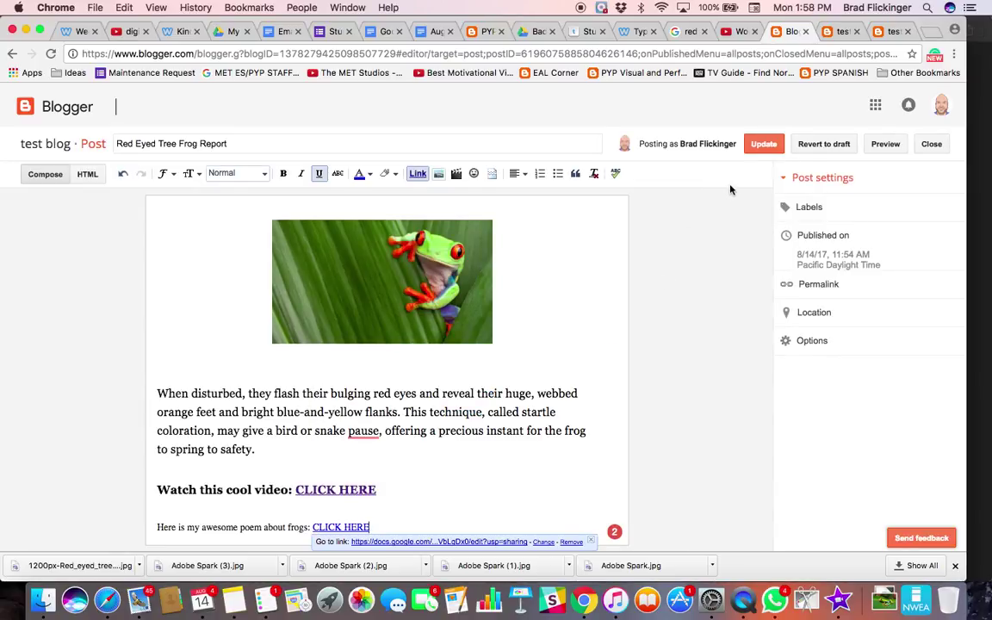
pyautogui.click(769, 144)
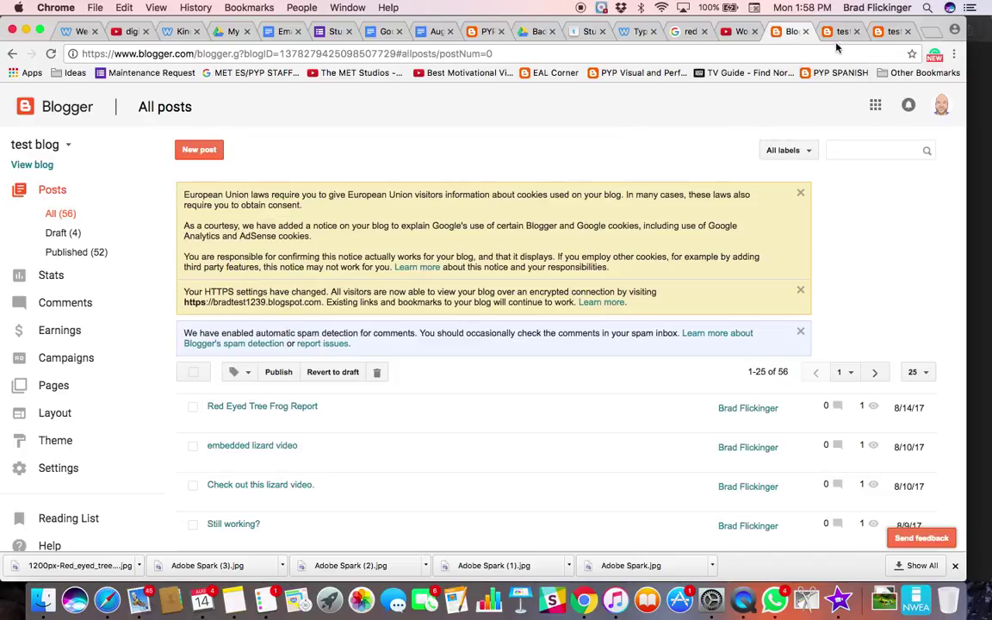
# - Reload the live blog and confirm the poem's 'CLICK HERE' opens Frog Poem Number 12
pyautogui.click(840, 31)
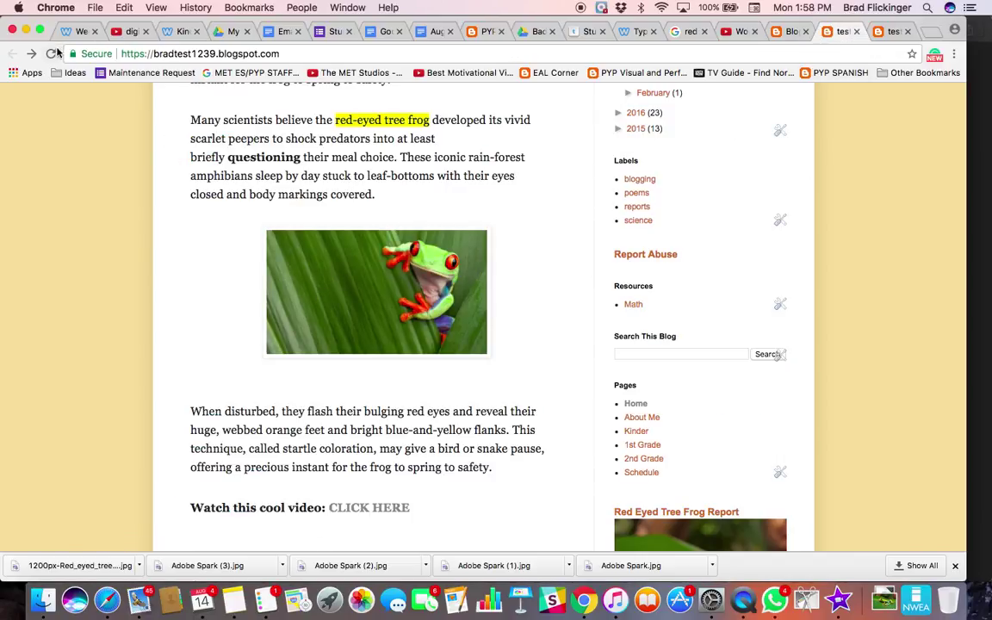
pyautogui.click(51, 53)
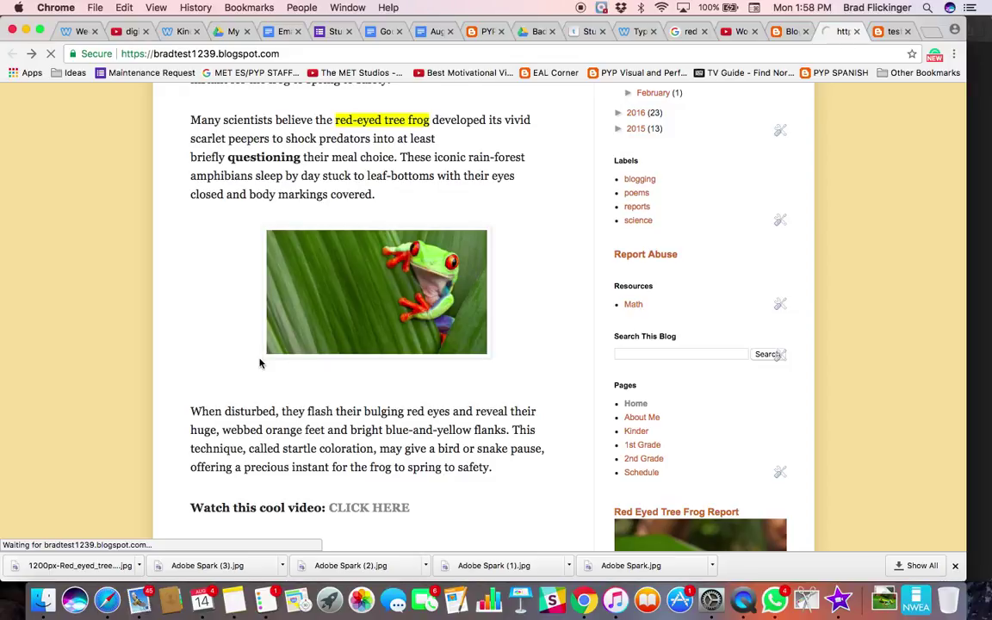
pyautogui.scroll(-3, 245, 366)
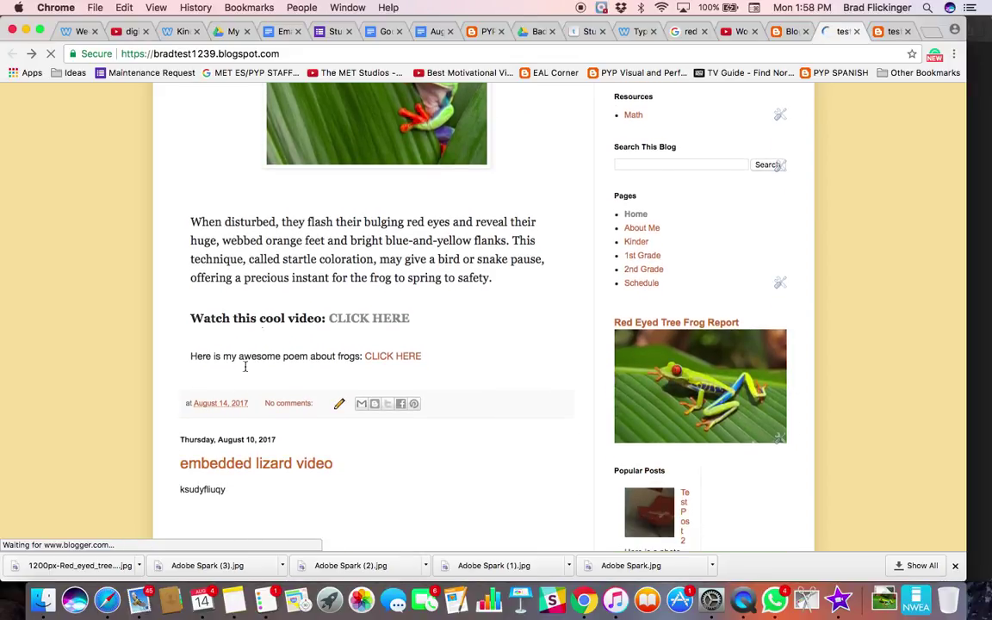
pyautogui.click(392, 357)
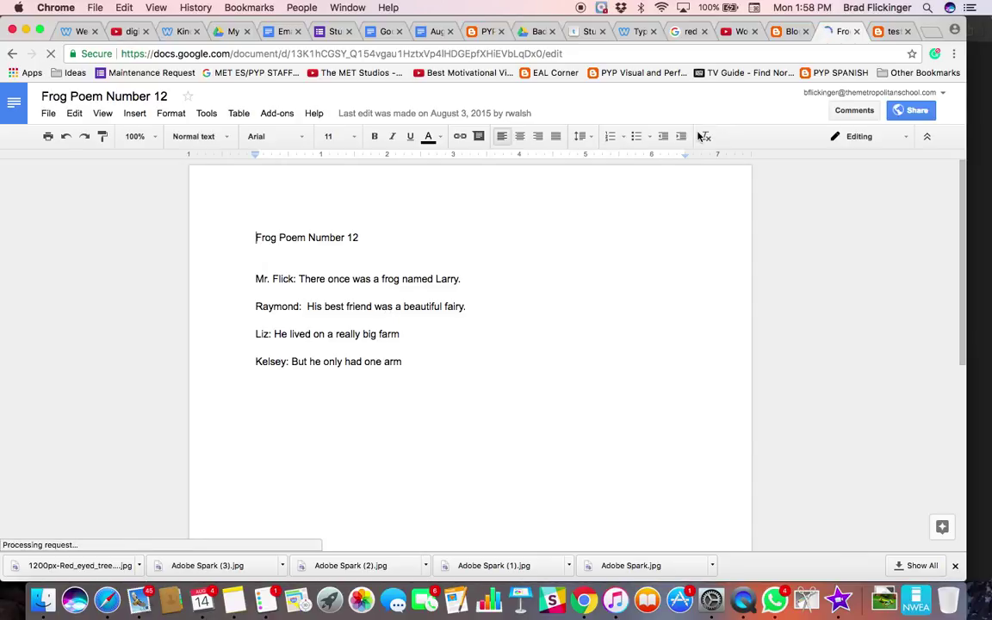
pyautogui.click(789, 32)
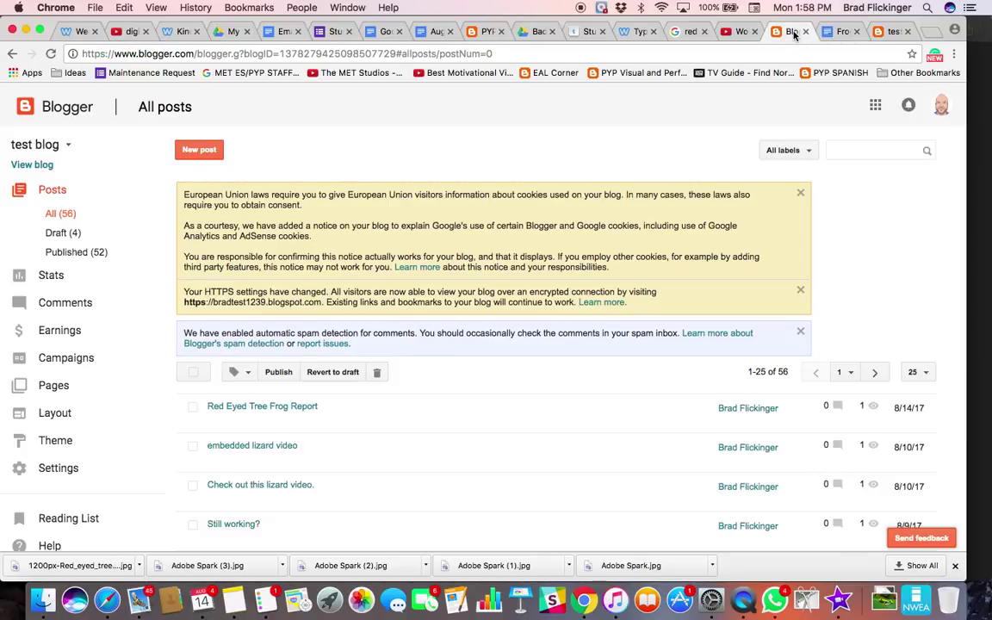